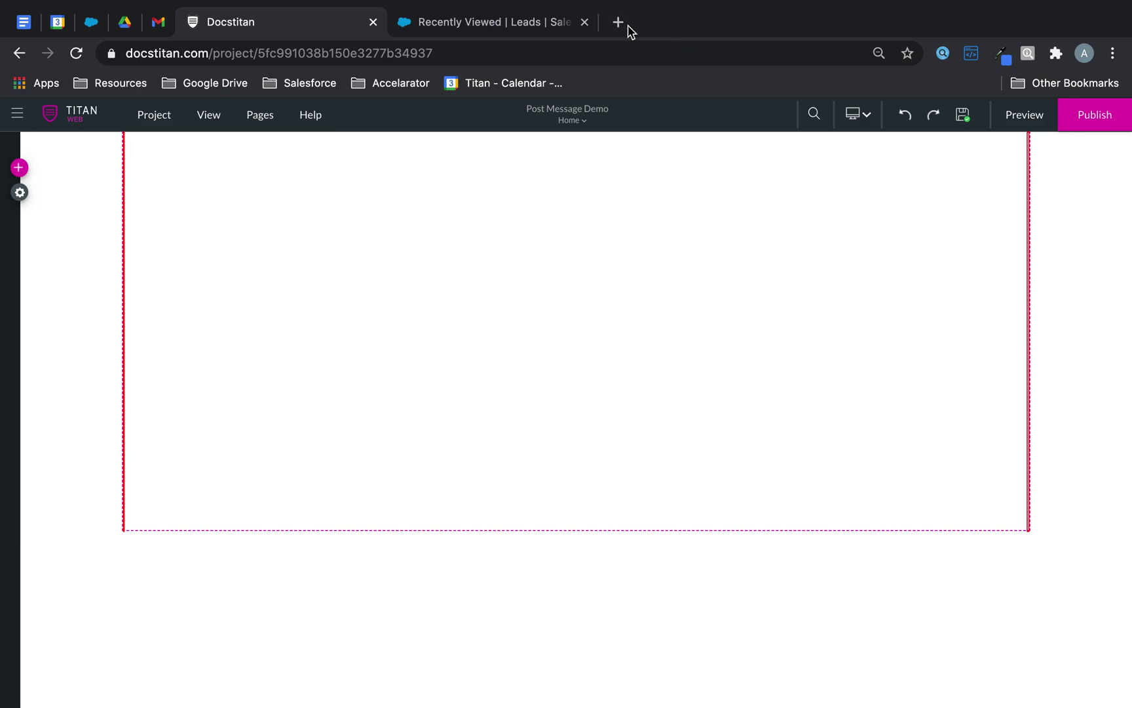
- Go to docstitan.com in a new tab and open the Titan Web Case form from Most Active Forms
click(625, 28)
text(d)
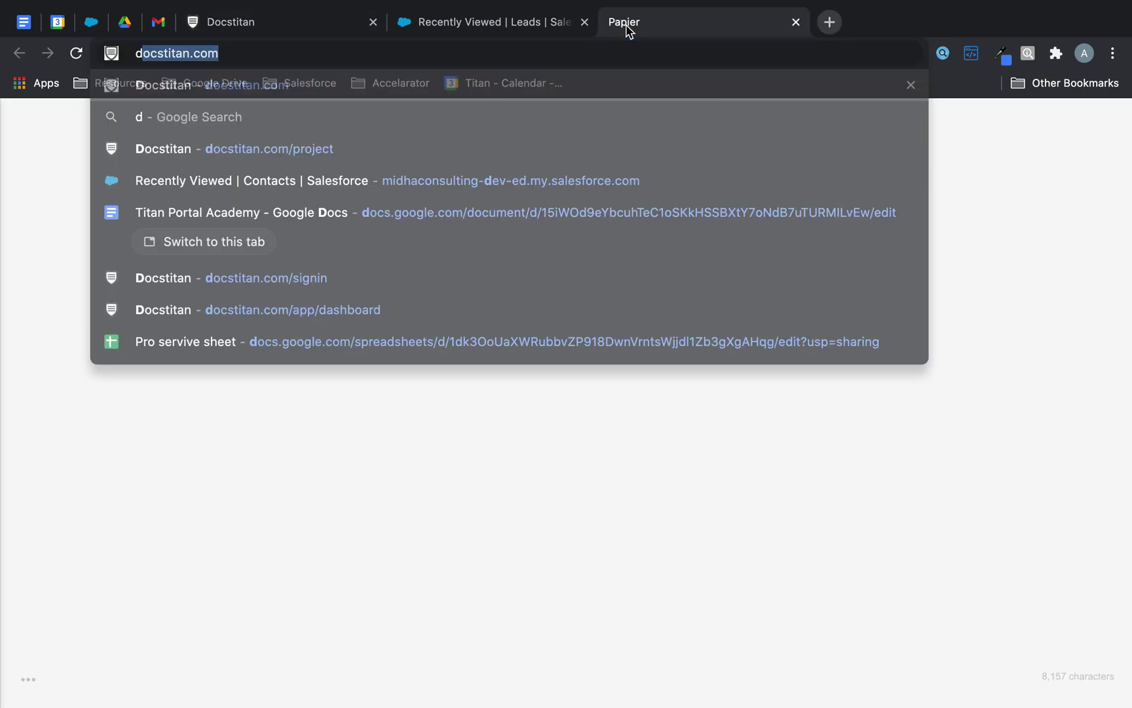
key(Return)
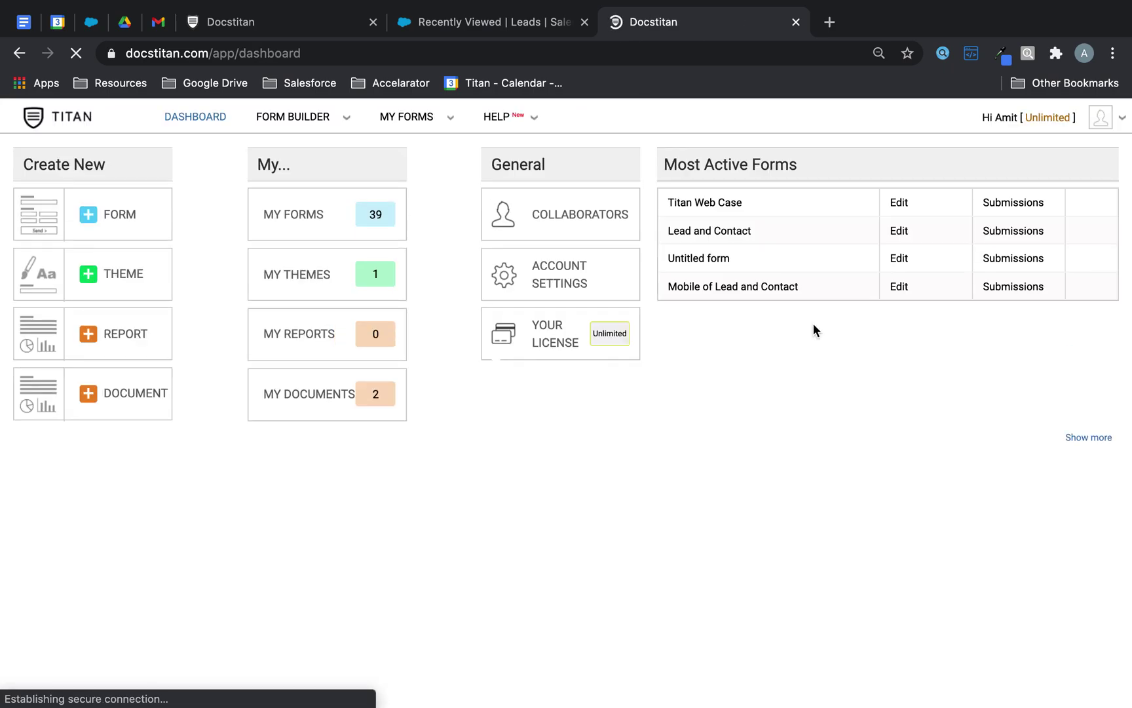
click(895, 209)
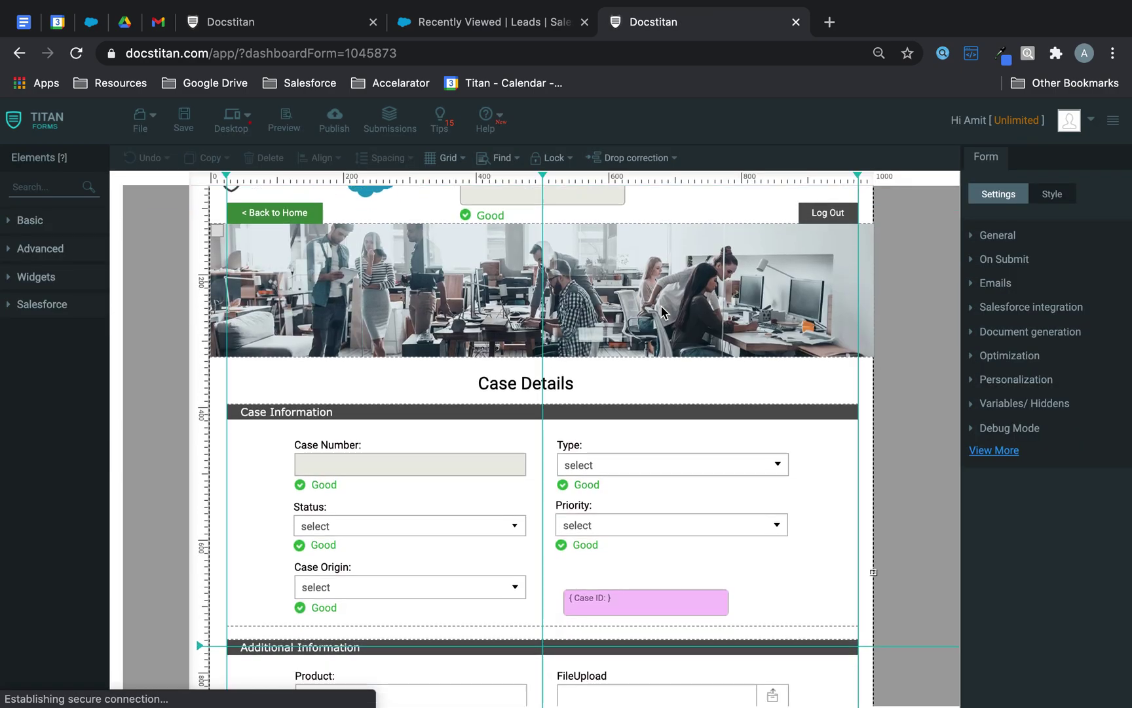
- Select the hidden Case ID field and open the Get From Salesforce settings under Salesforce integration
click(579, 225)
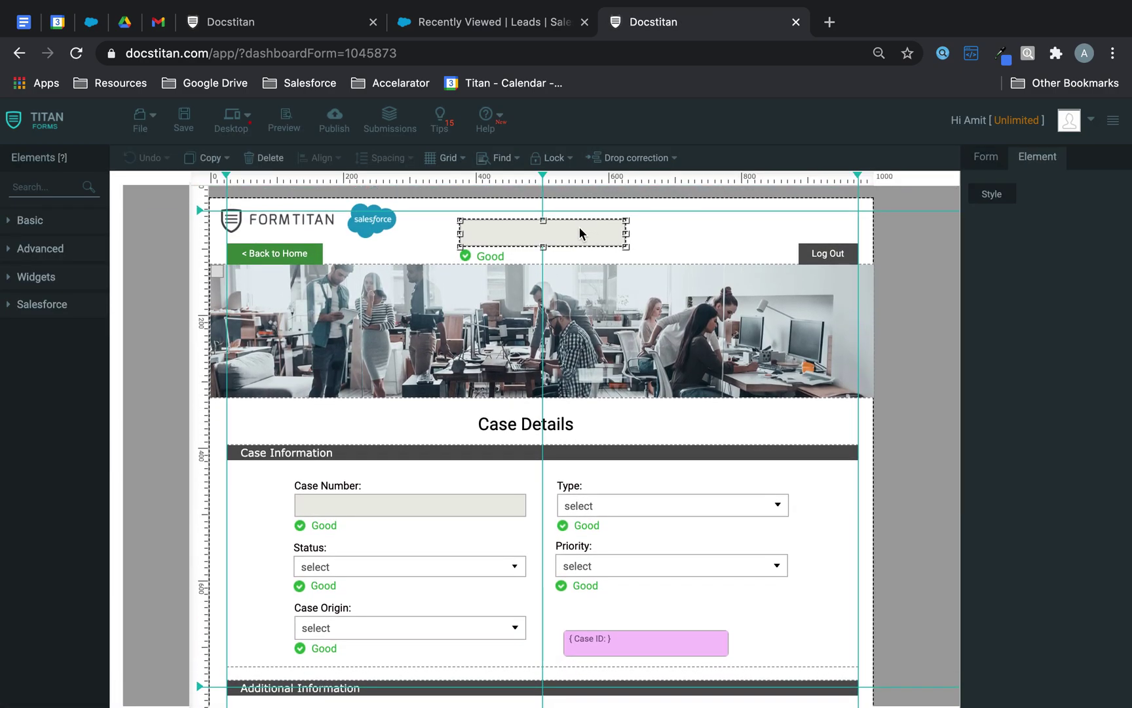
click(653, 643)
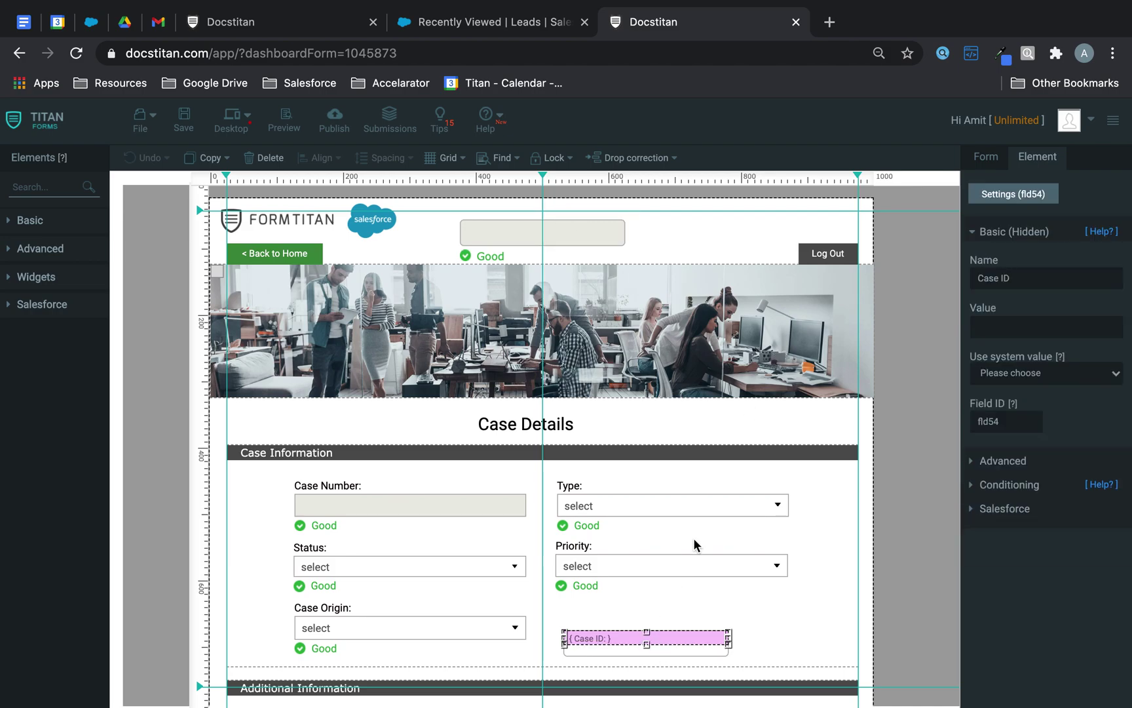
scroll(697, 531, down, 3)
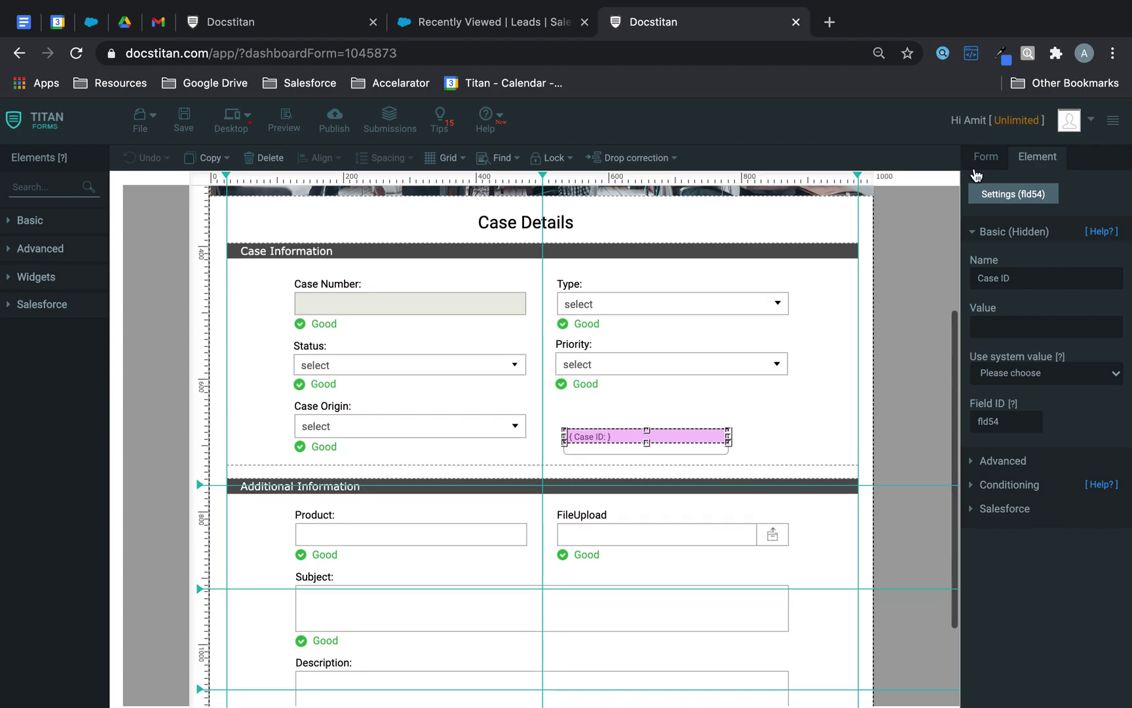
click(975, 166)
click(1015, 308)
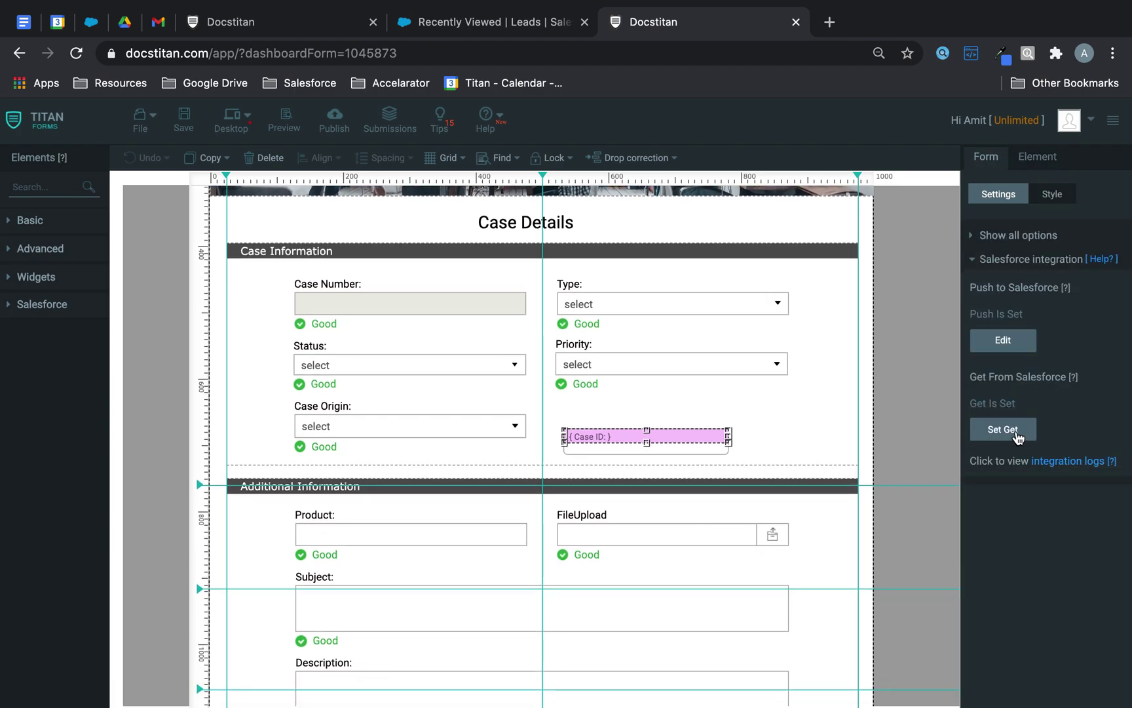
click(1003, 429)
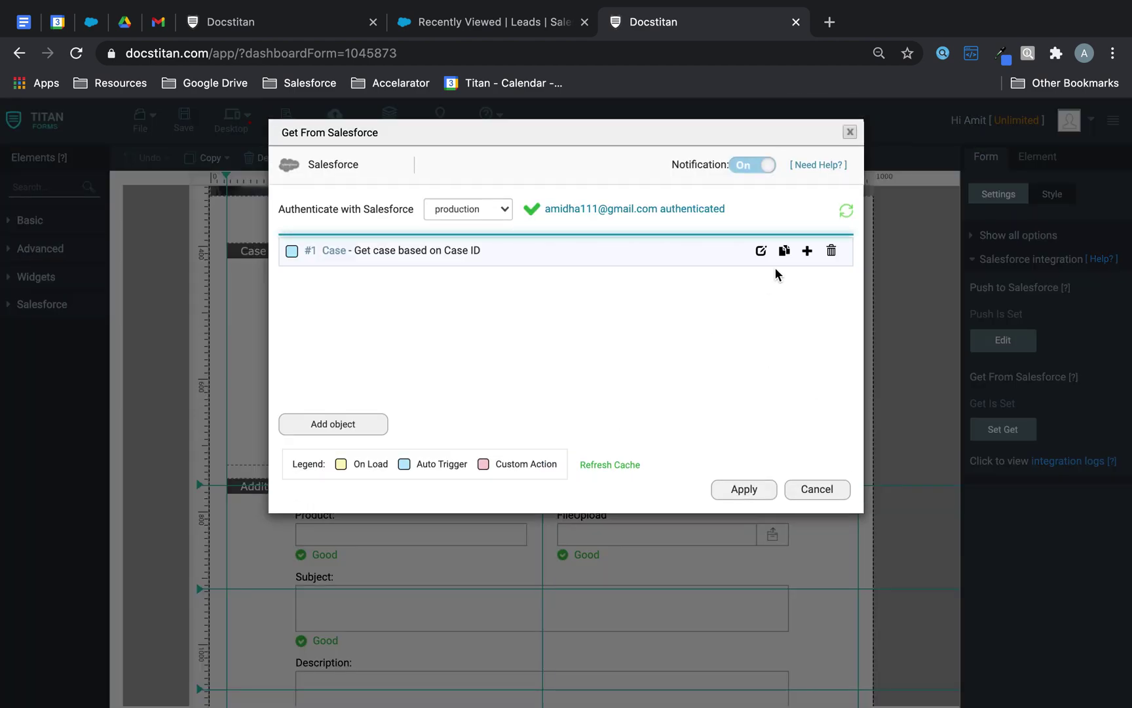
- Confirm the Case lookup condition Case ID Equals Case ID and apply both dialogs
click(762, 253)
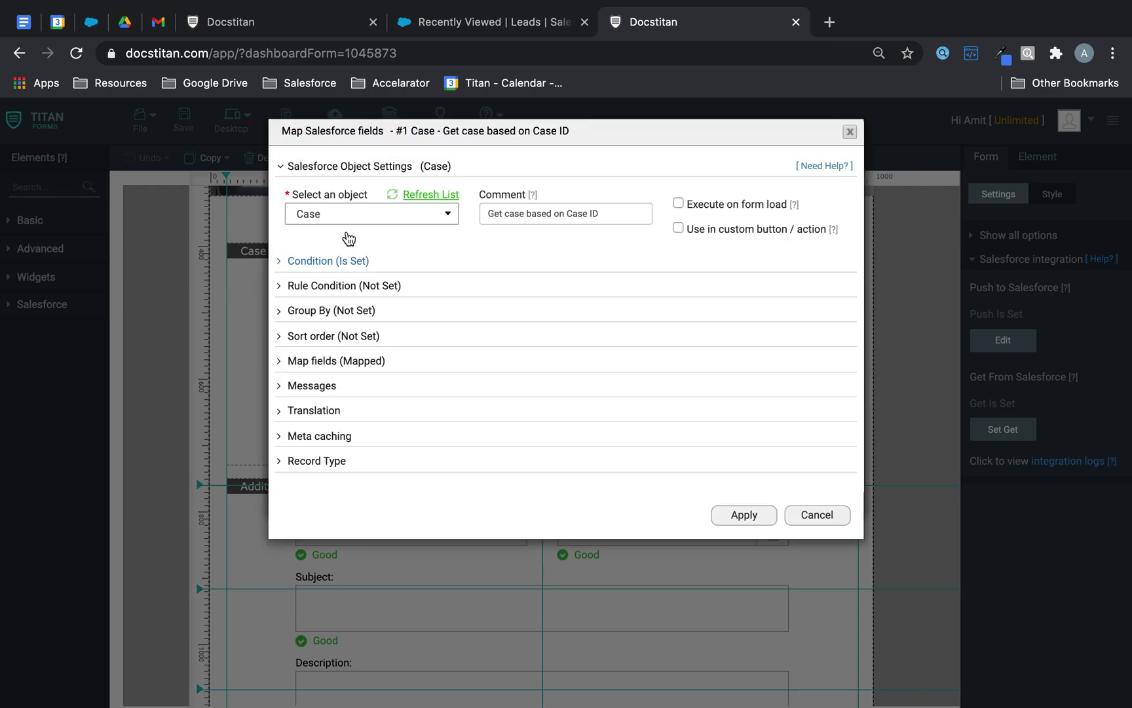
click(344, 261)
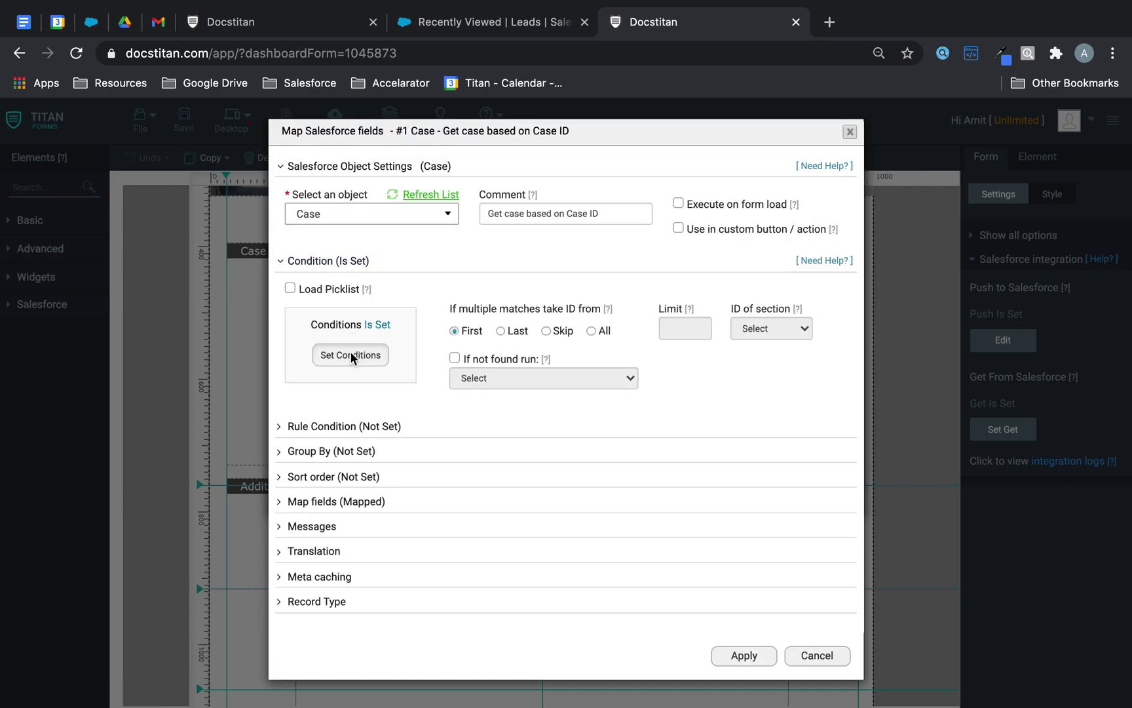
click(351, 354)
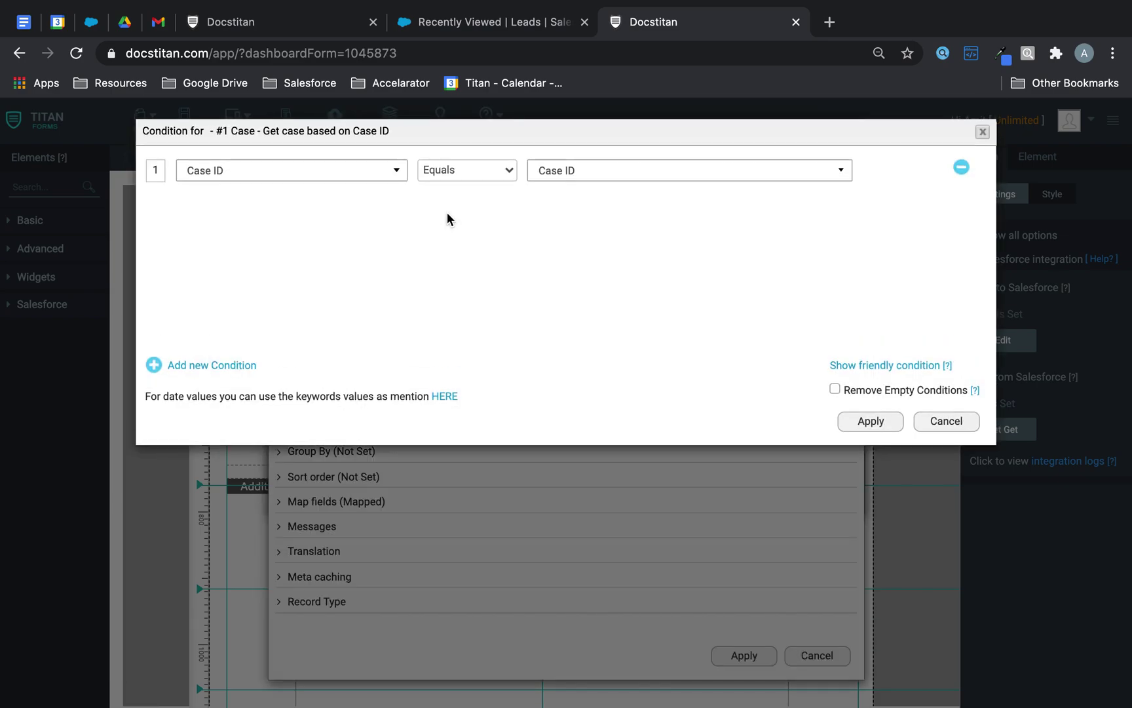
click(860, 424)
click(751, 653)
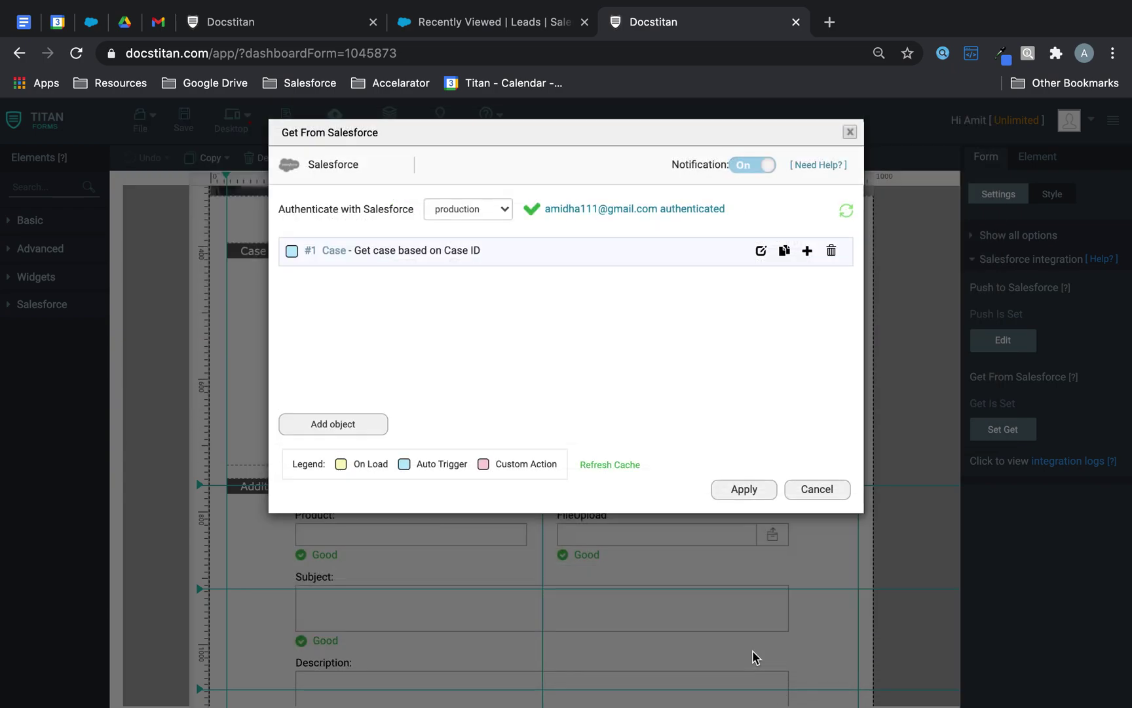
click(749, 490)
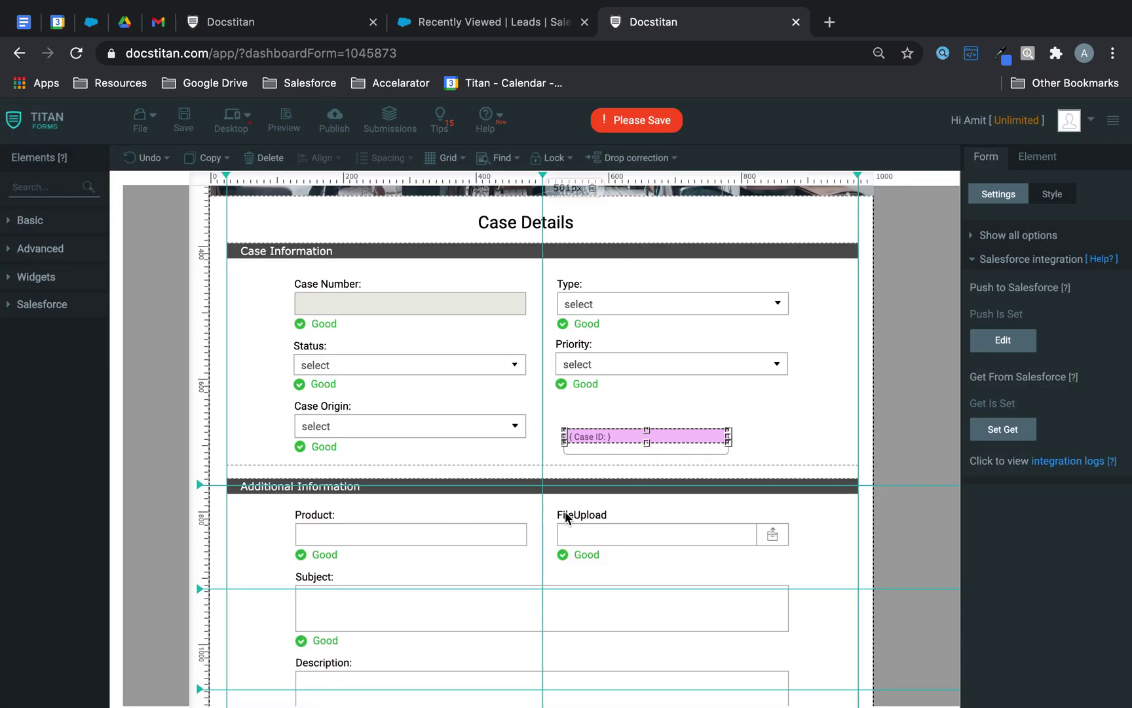
- Collapse Salesforce integration, reveal all setting sections, and expand Limits to show the enabled Post Message
scroll(579, 509, down, 3)
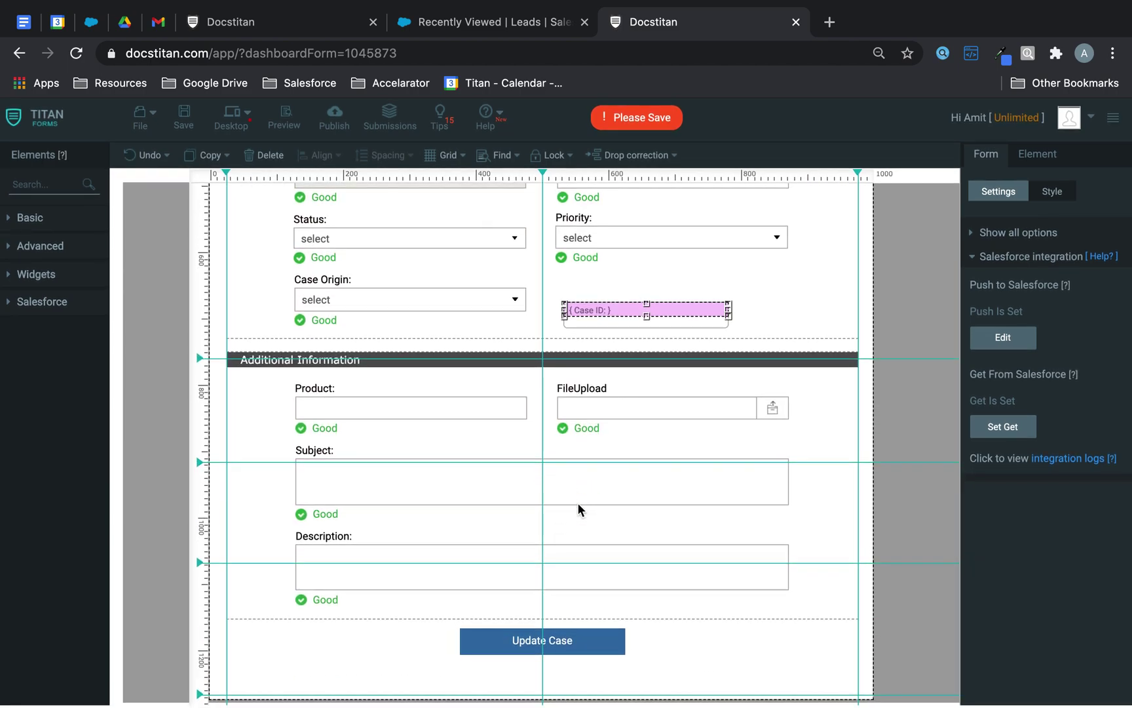
scroll(578, 509, up, 6)
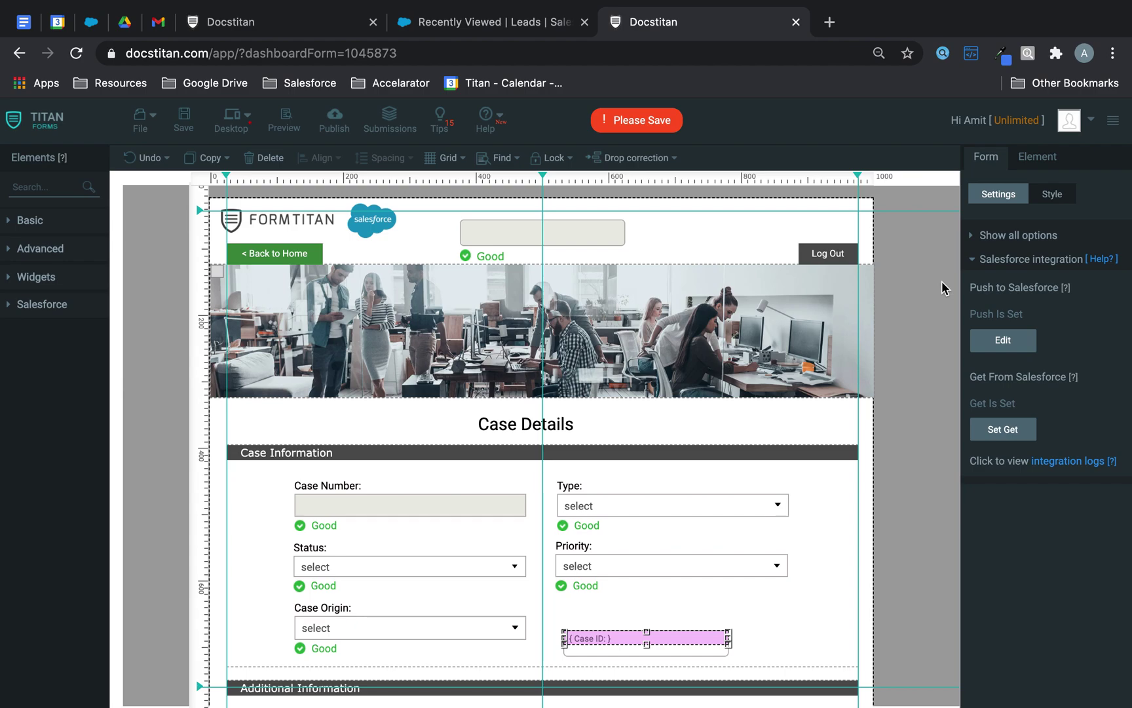
click(1017, 262)
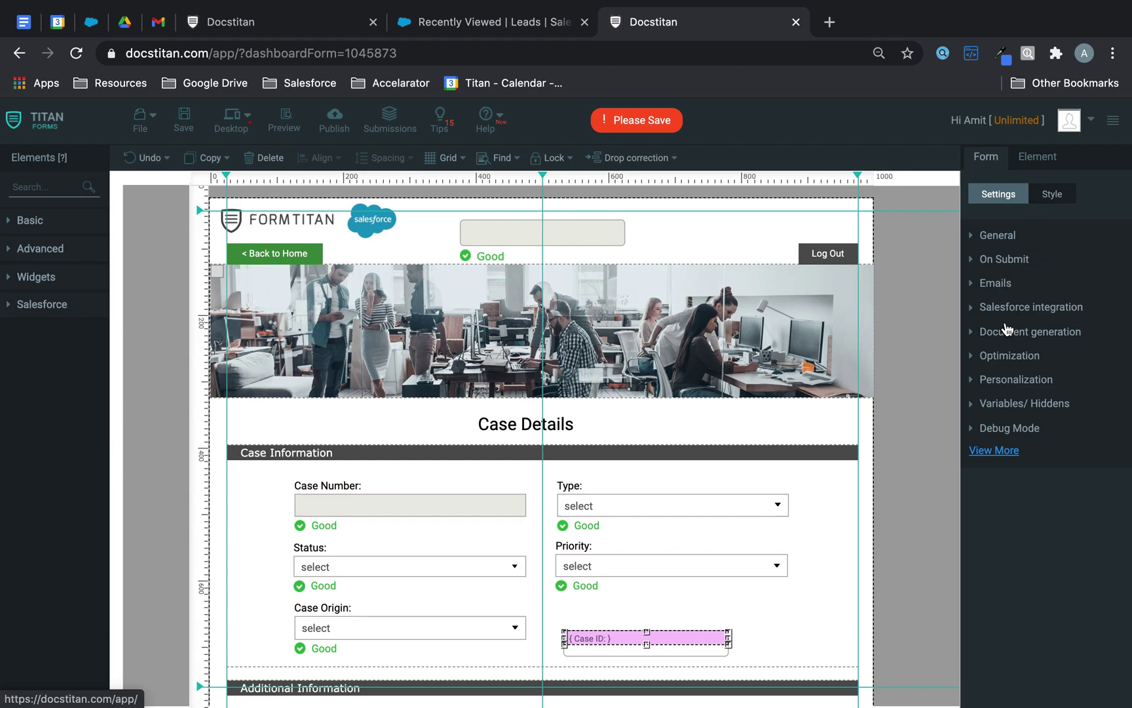
click(1005, 451)
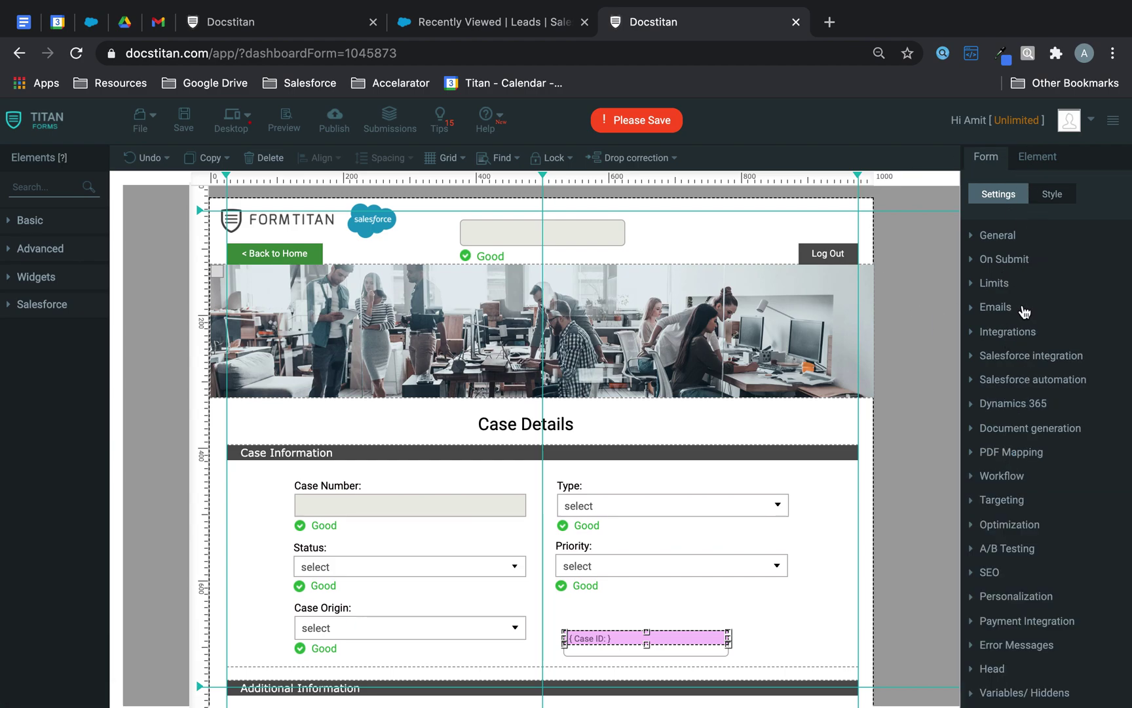
scroll(1017, 468, down, 1)
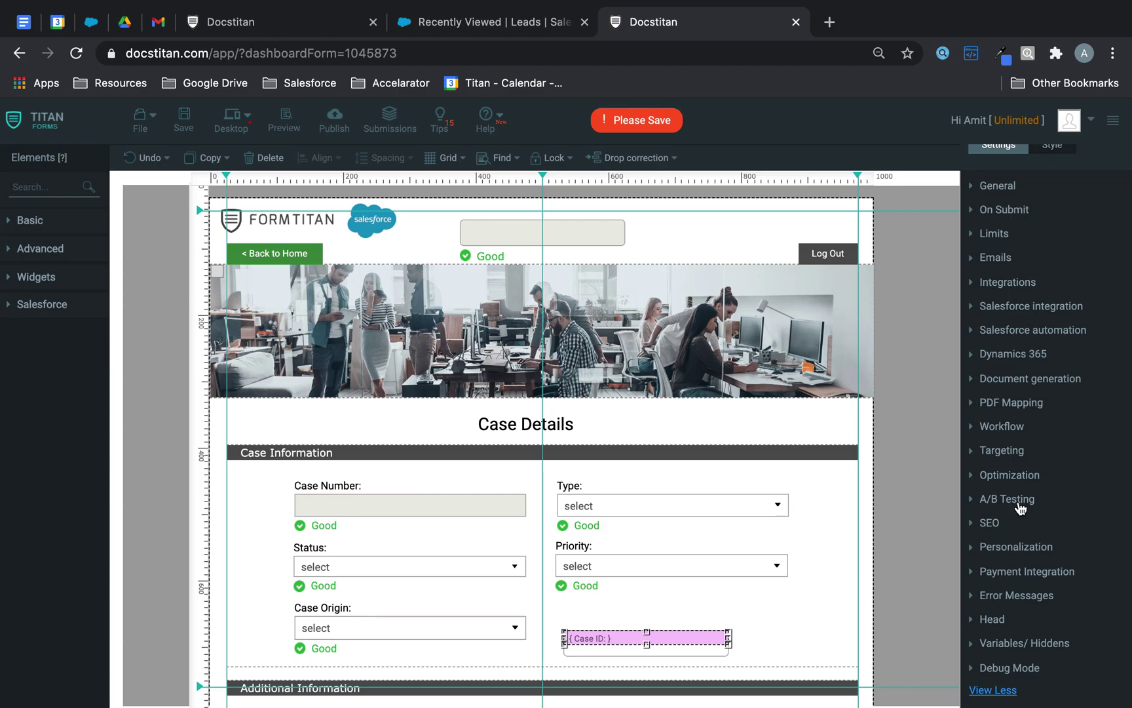
click(1000, 237)
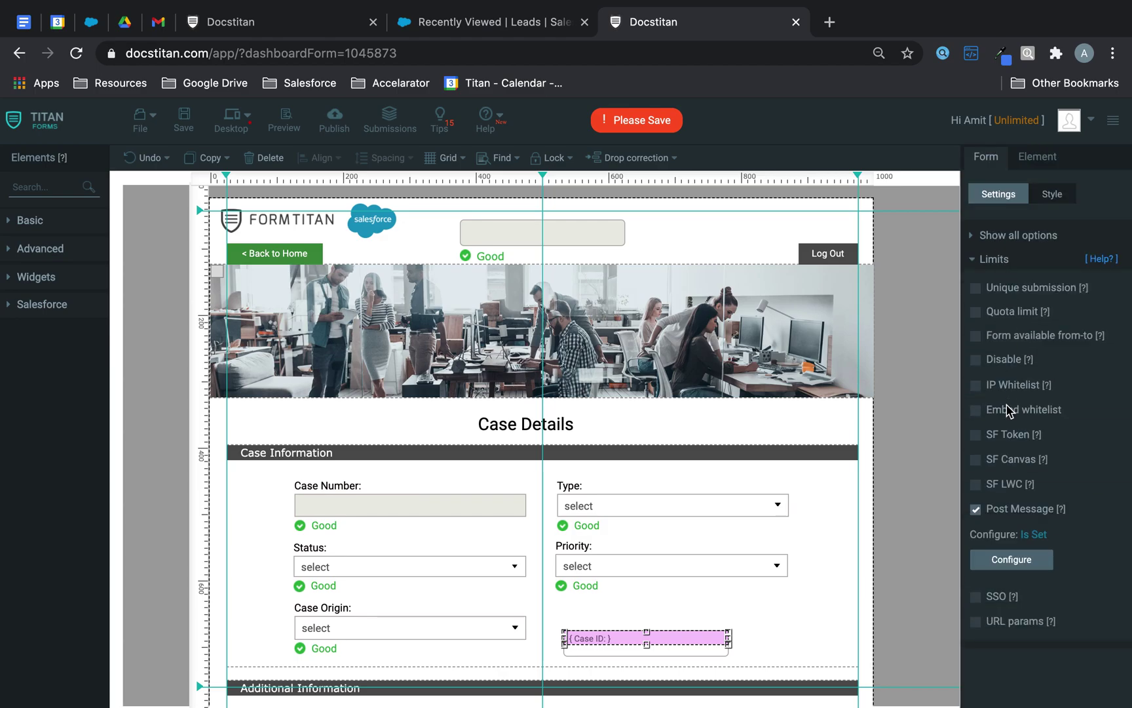
- Verify Post Message allows domains * and passes Case ID as fld54, then select the hidden Case ID field
click(1014, 561)
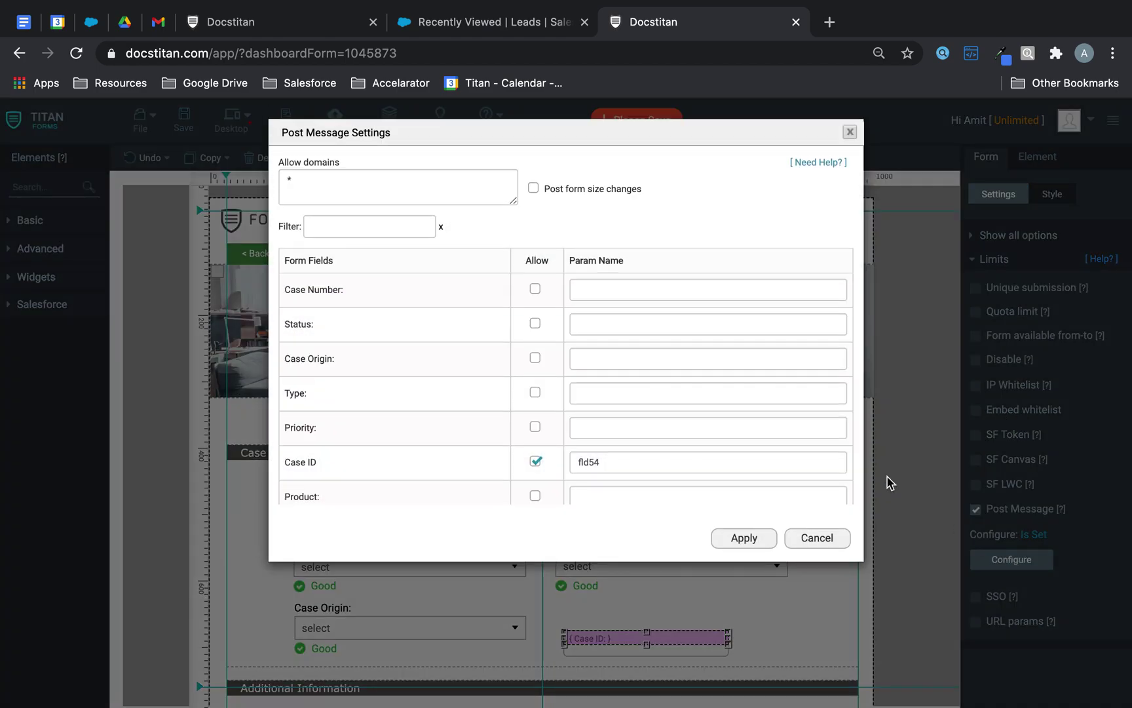
click(379, 183)
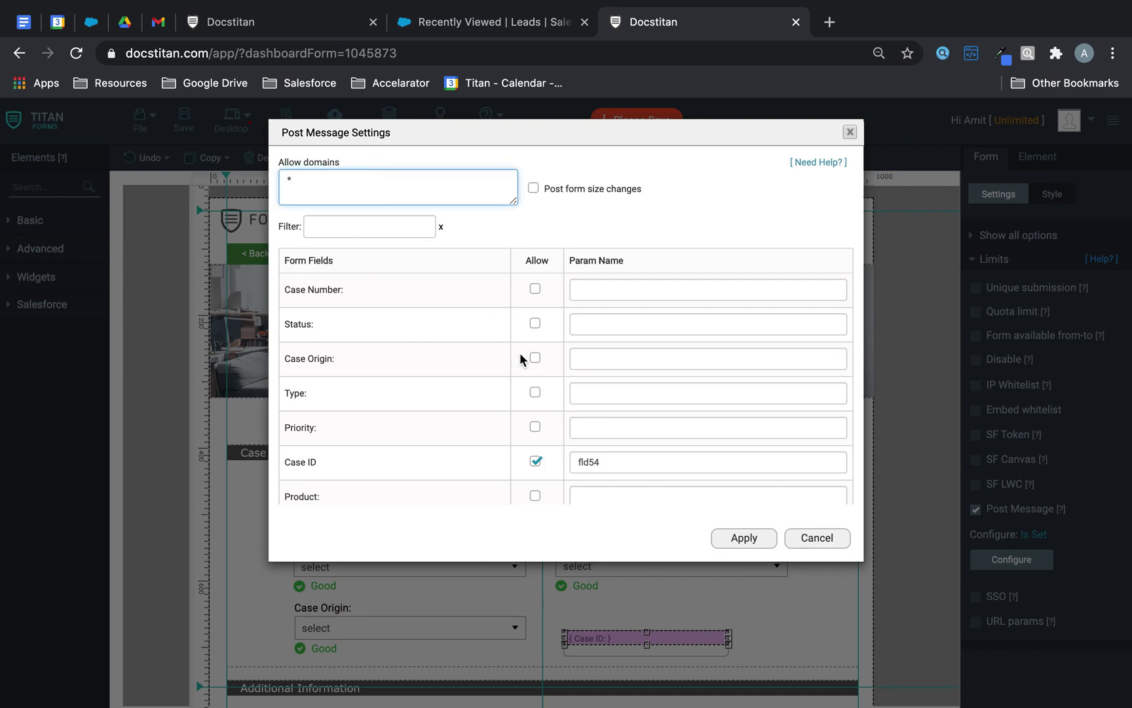
click(624, 461)
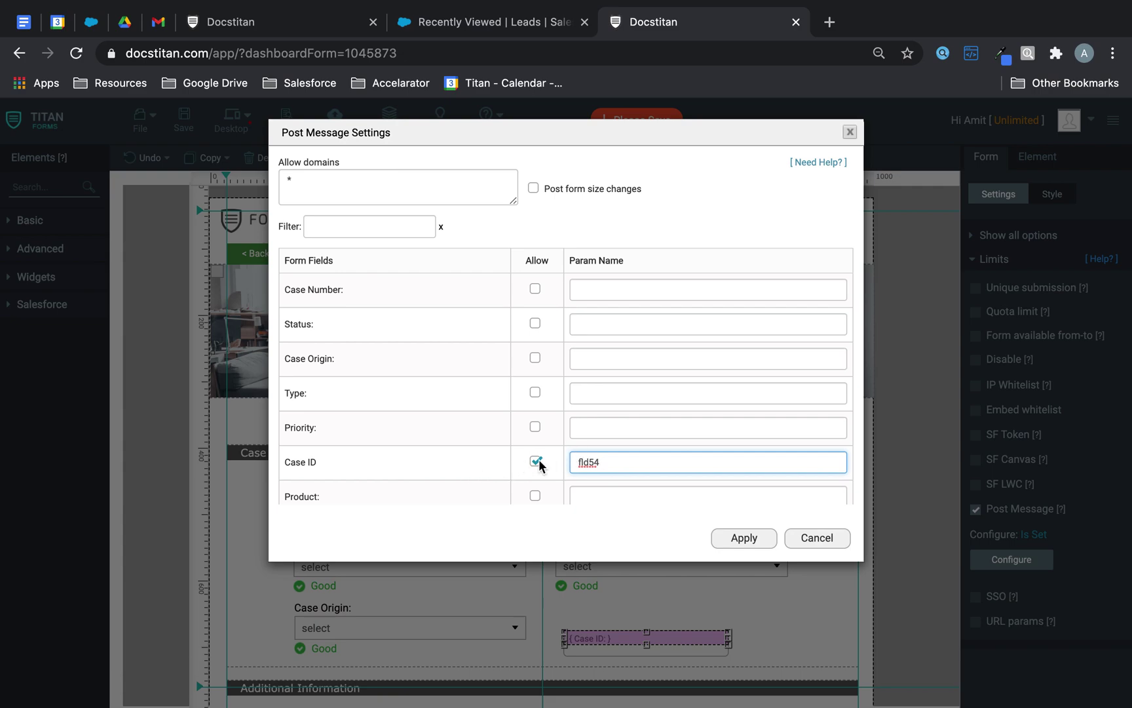
click(723, 532)
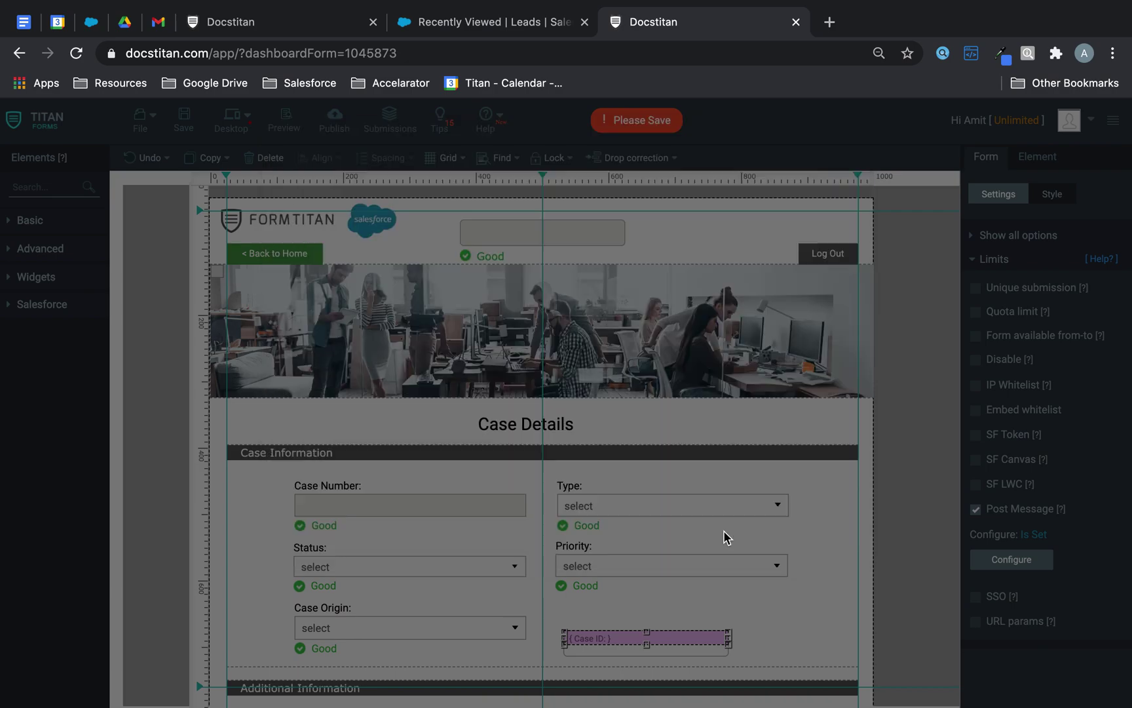
click(676, 621)
click(666, 644)
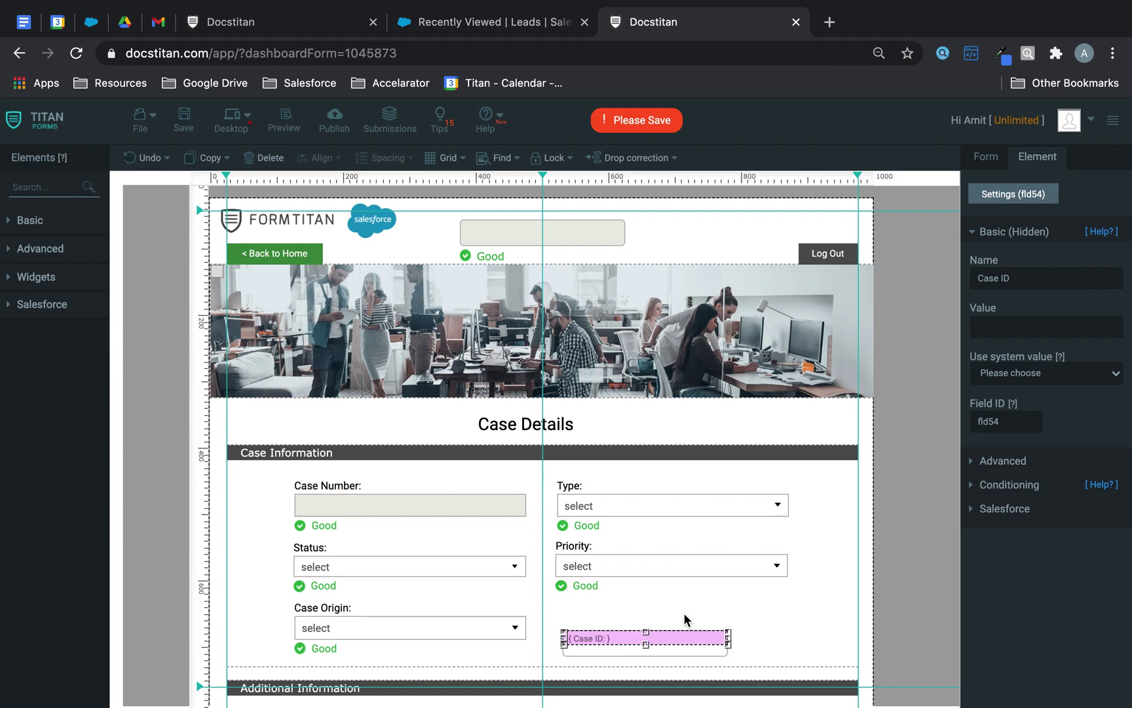
- Reapply the Post Message settings (domains *, Case ID as fld54) and save the form
click(993, 161)
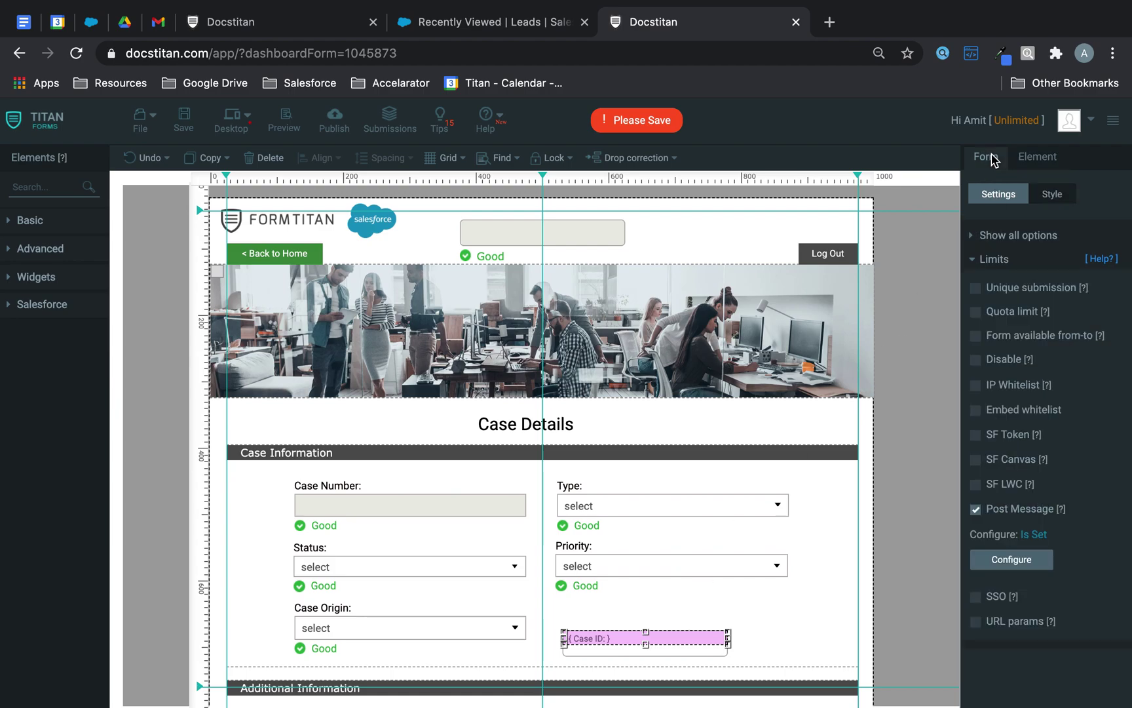
click(1011, 560)
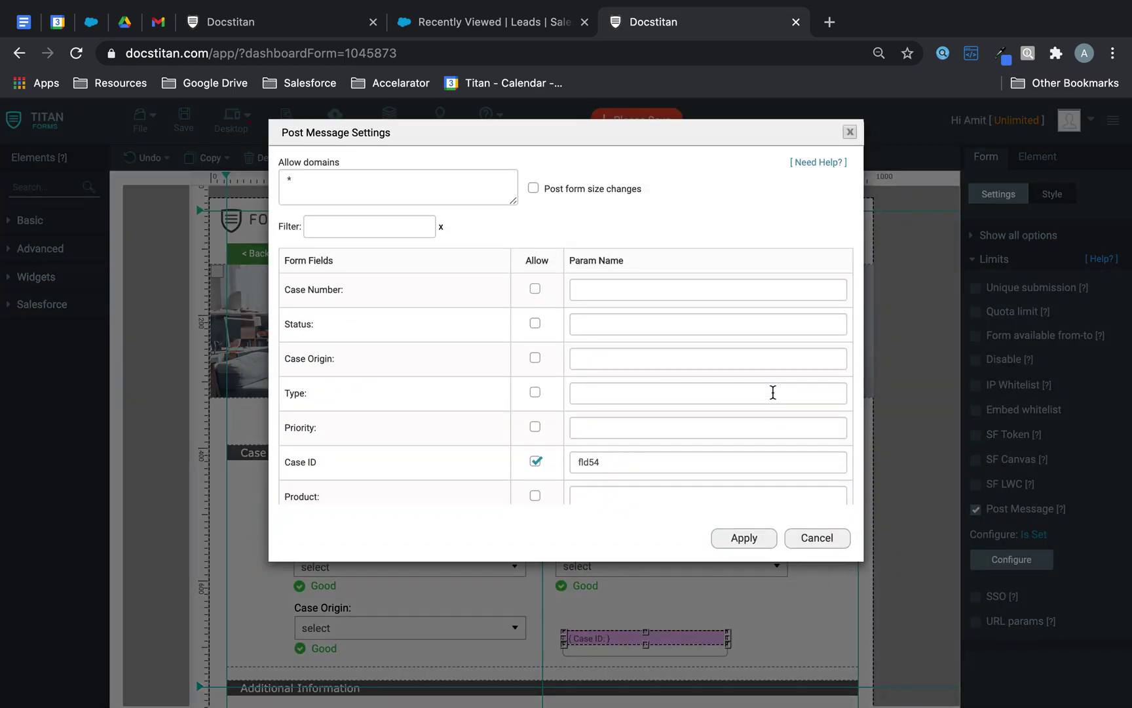
click(458, 186)
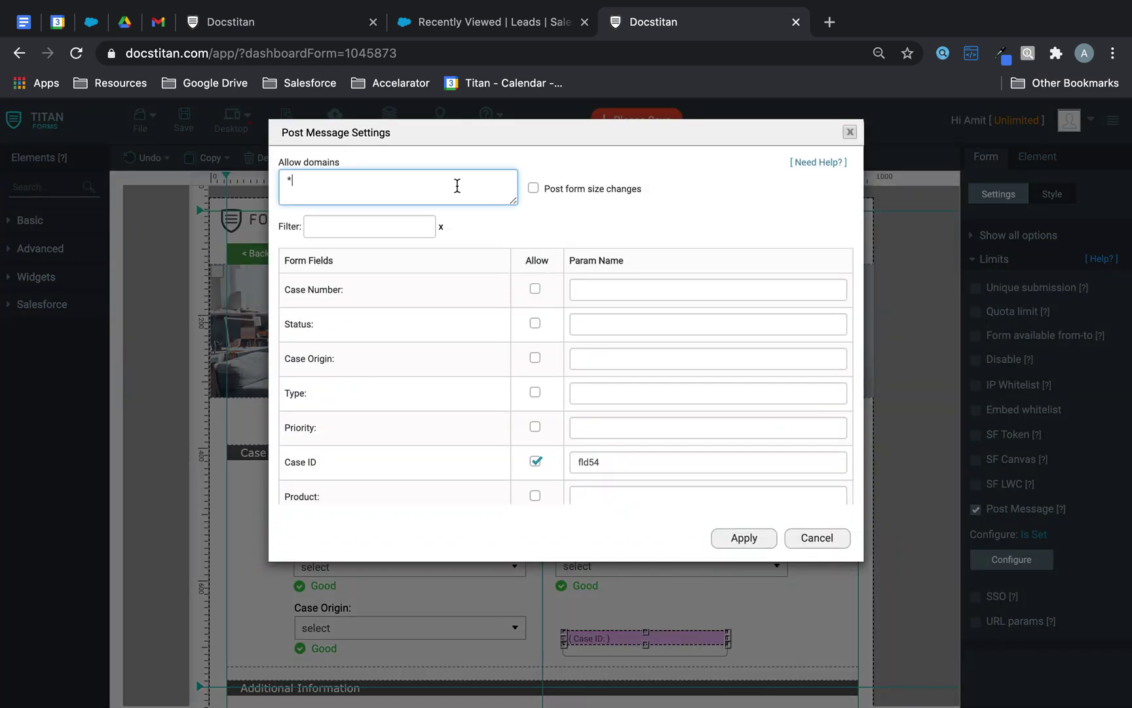
scroll(517, 369, down, 2)
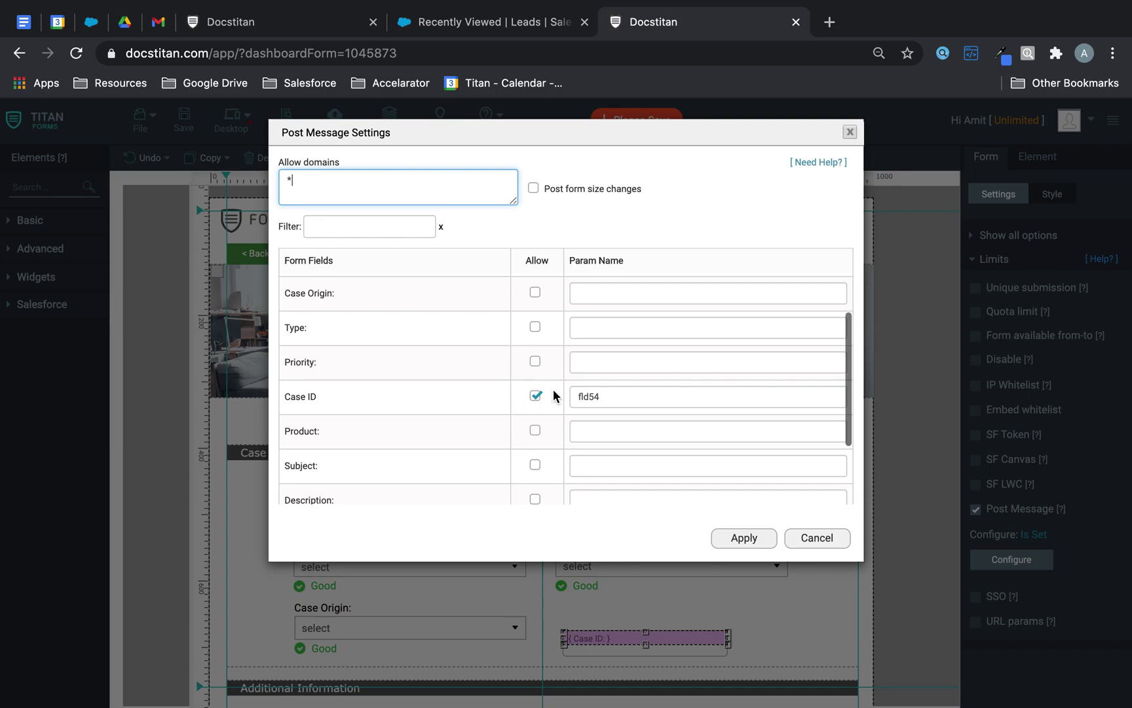
click(733, 534)
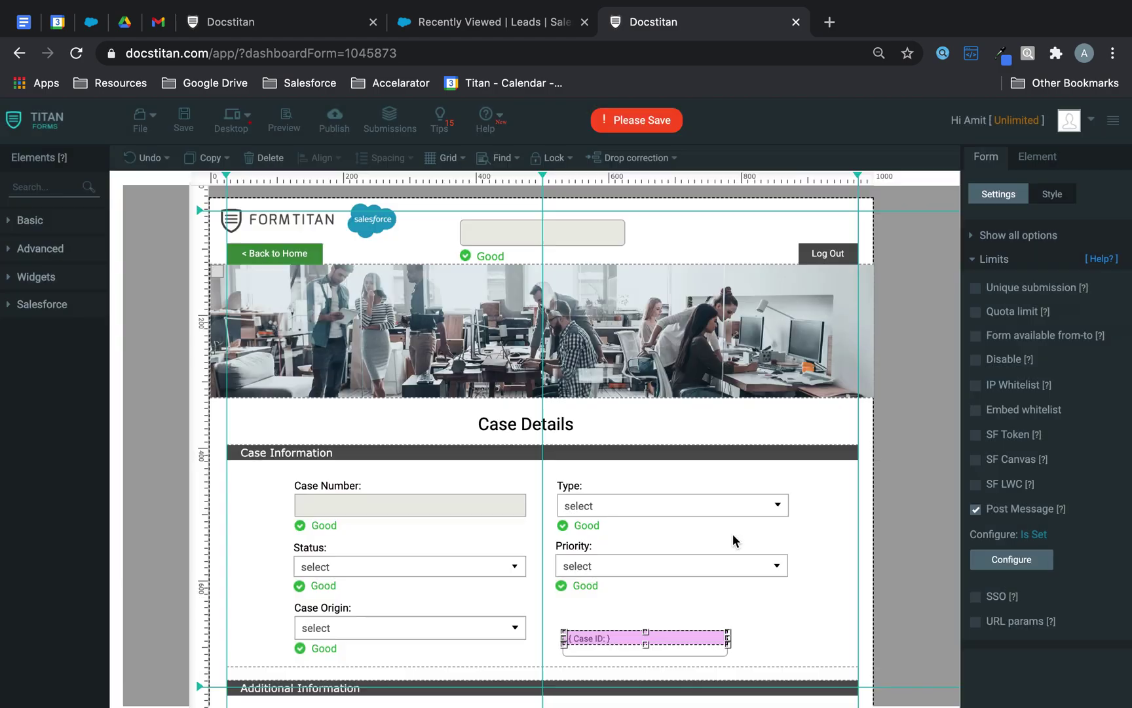
click(183, 120)
- On the Post Message Demo page, add a strip below the top strip and shorten the top strip
click(293, 24)
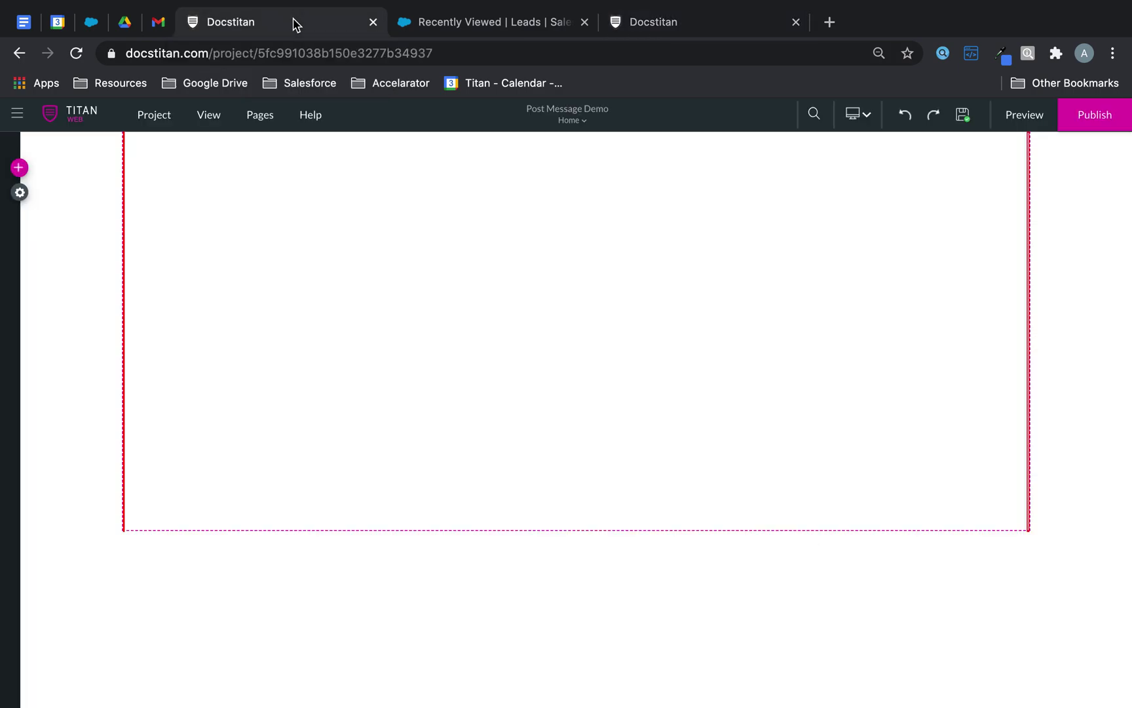
click(19, 167)
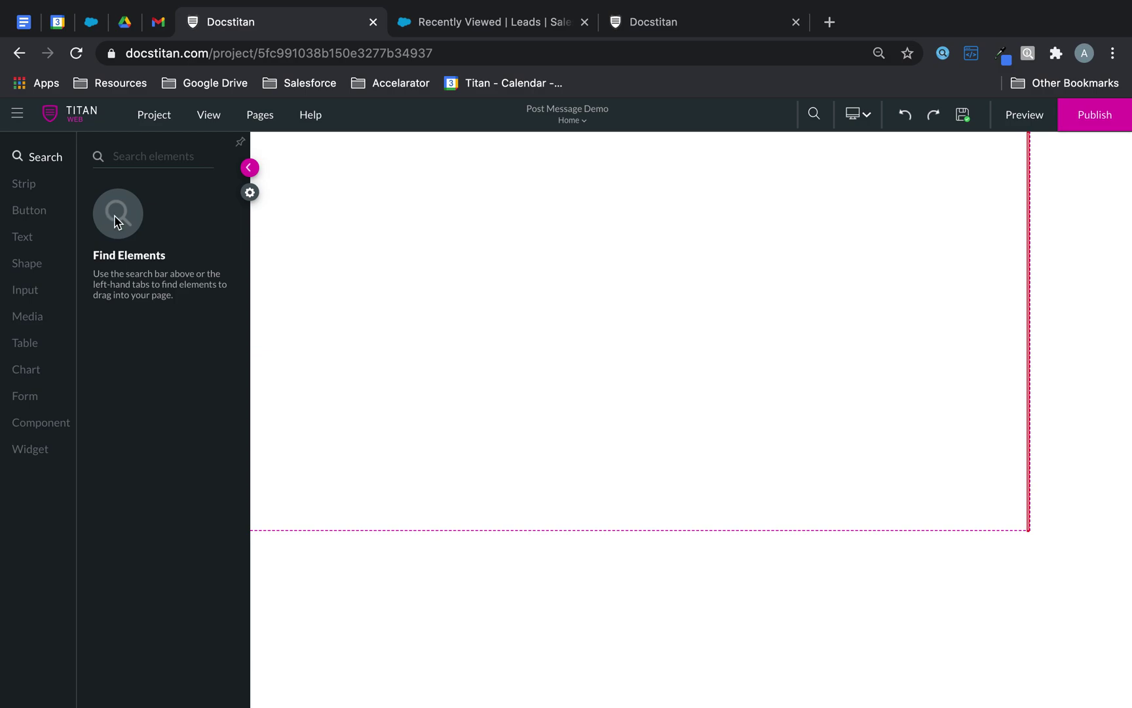
click(564, 437)
click(574, 518)
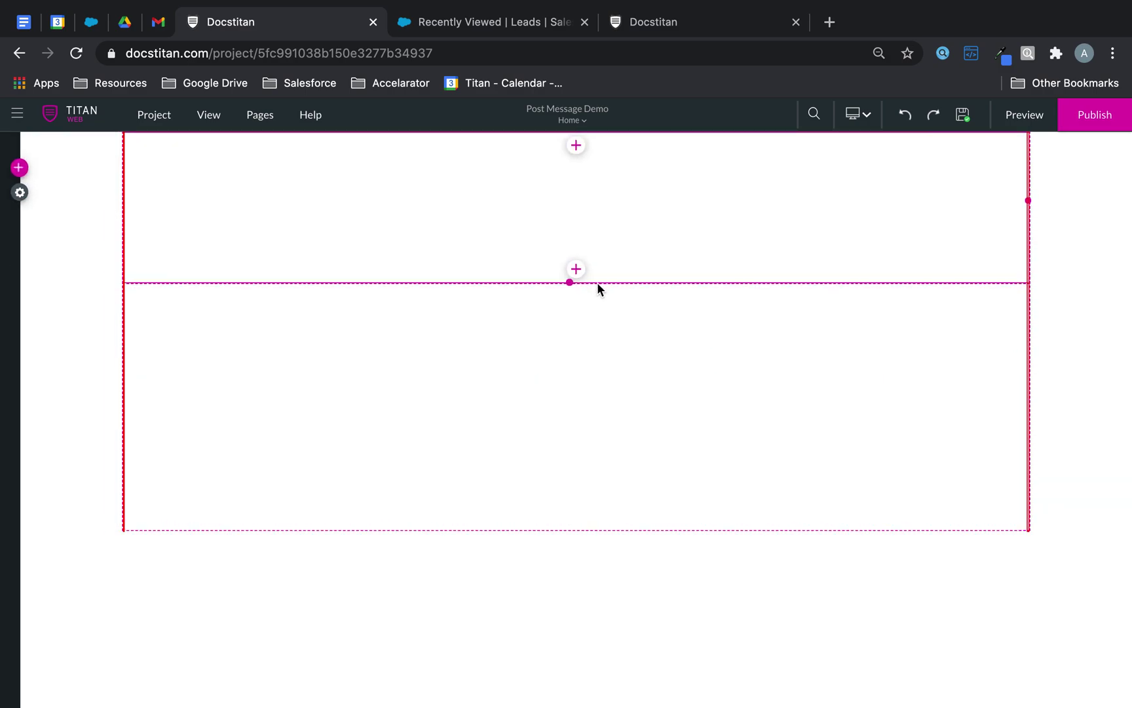
drag(597, 283, 600, 313)
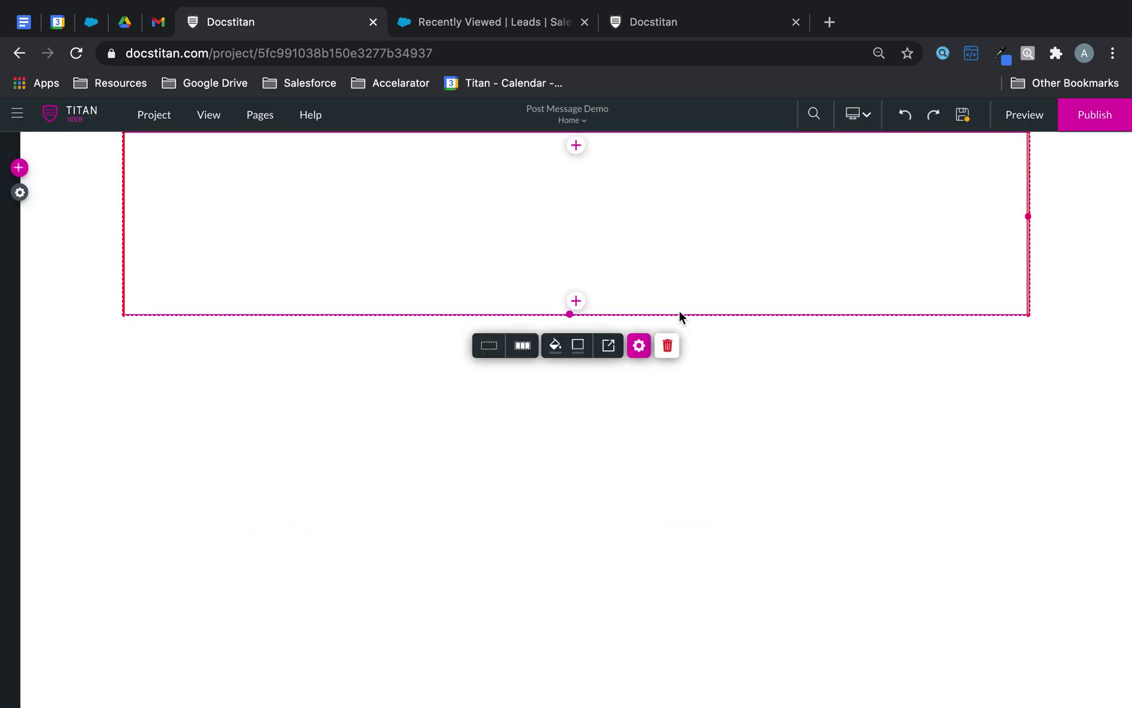
click(576, 301)
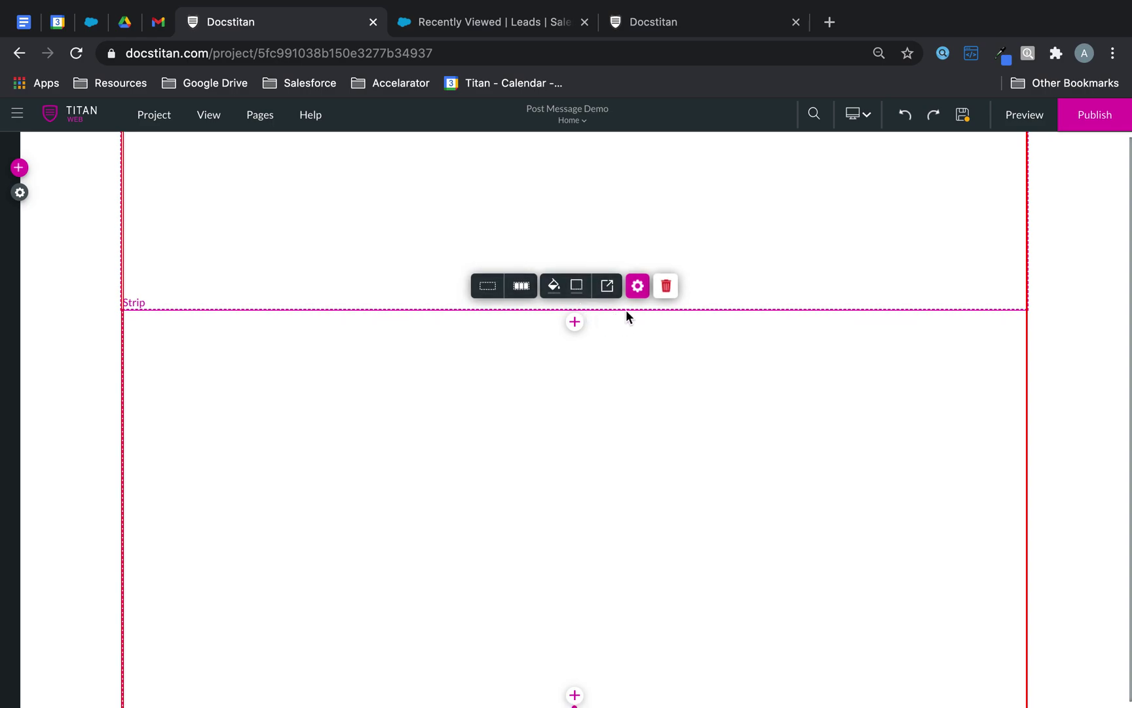
click(817, 253)
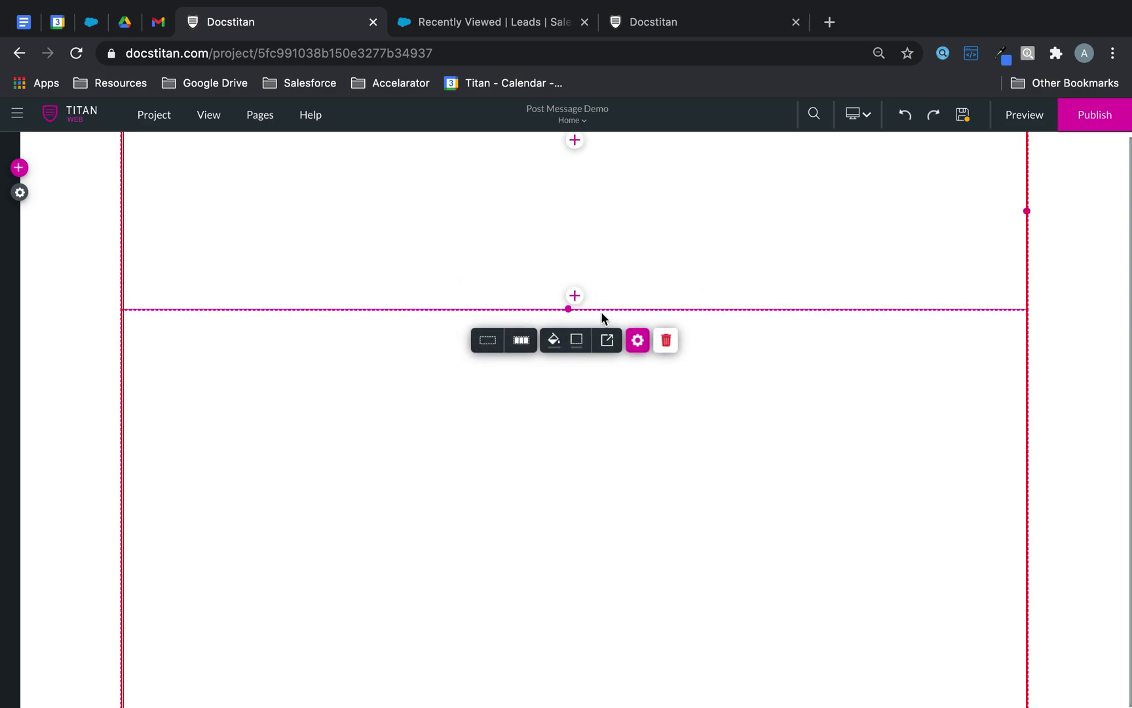
drag(567, 308, 569, 247)
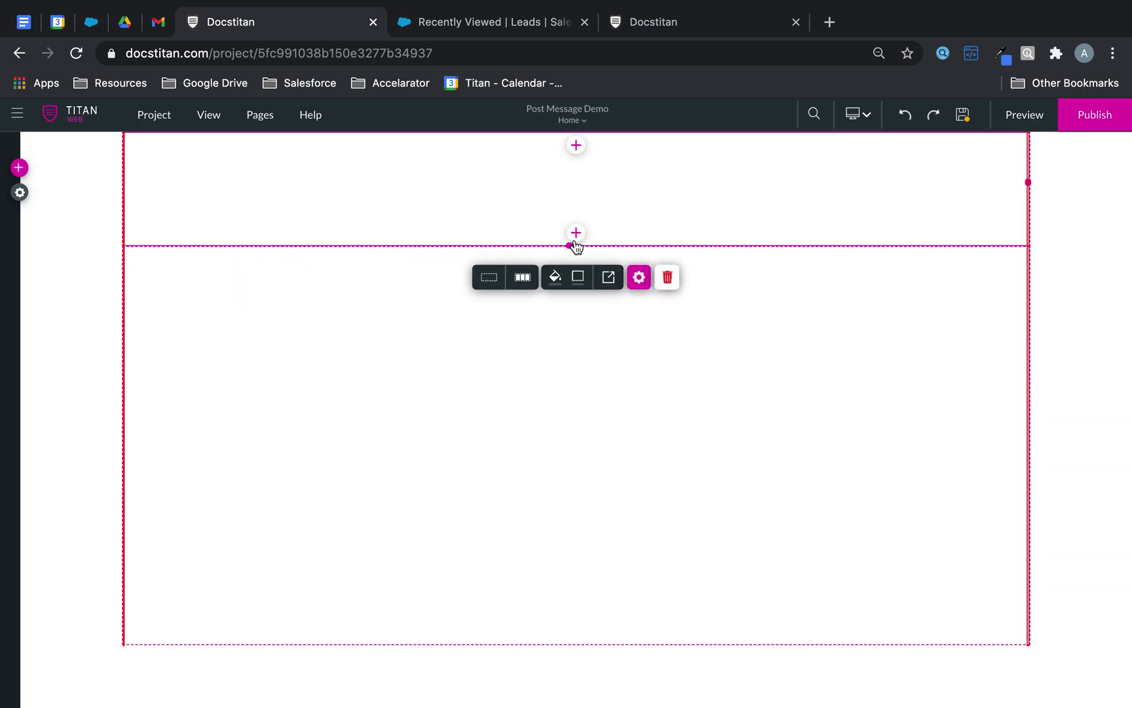
click(19, 168)
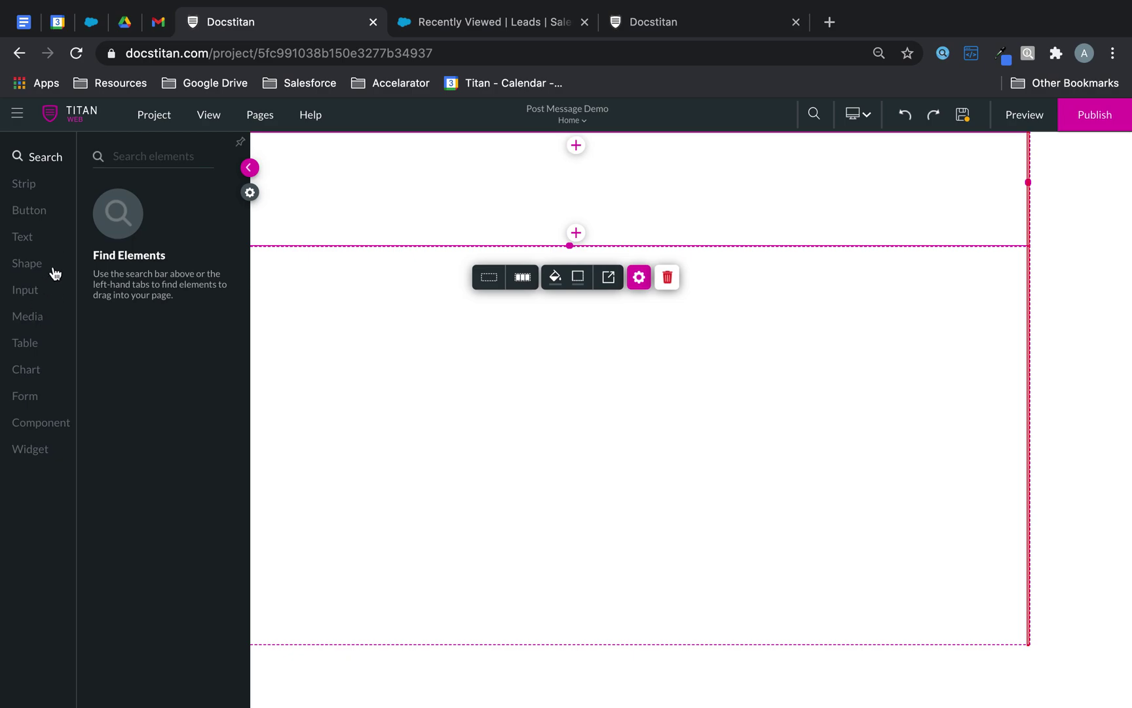
- Drop a Titan Form into the lower strip, choose Titan Web Case, and stretch it across the strip
click(29, 396)
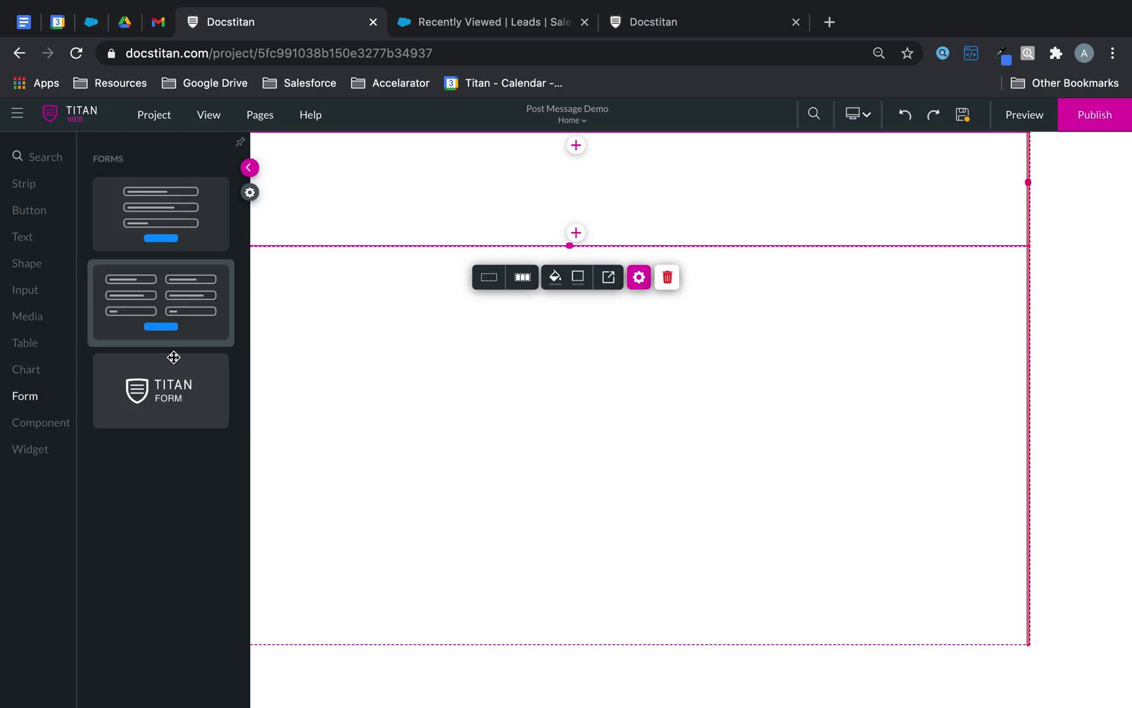
drag(182, 371, 443, 371)
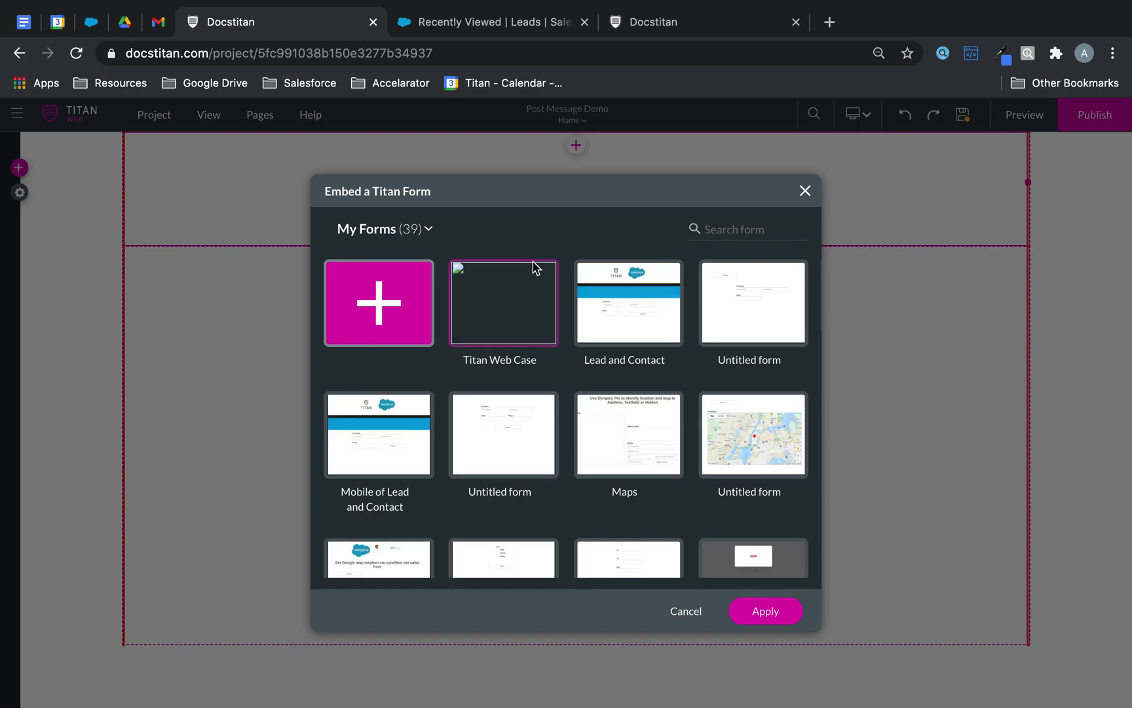
click(511, 287)
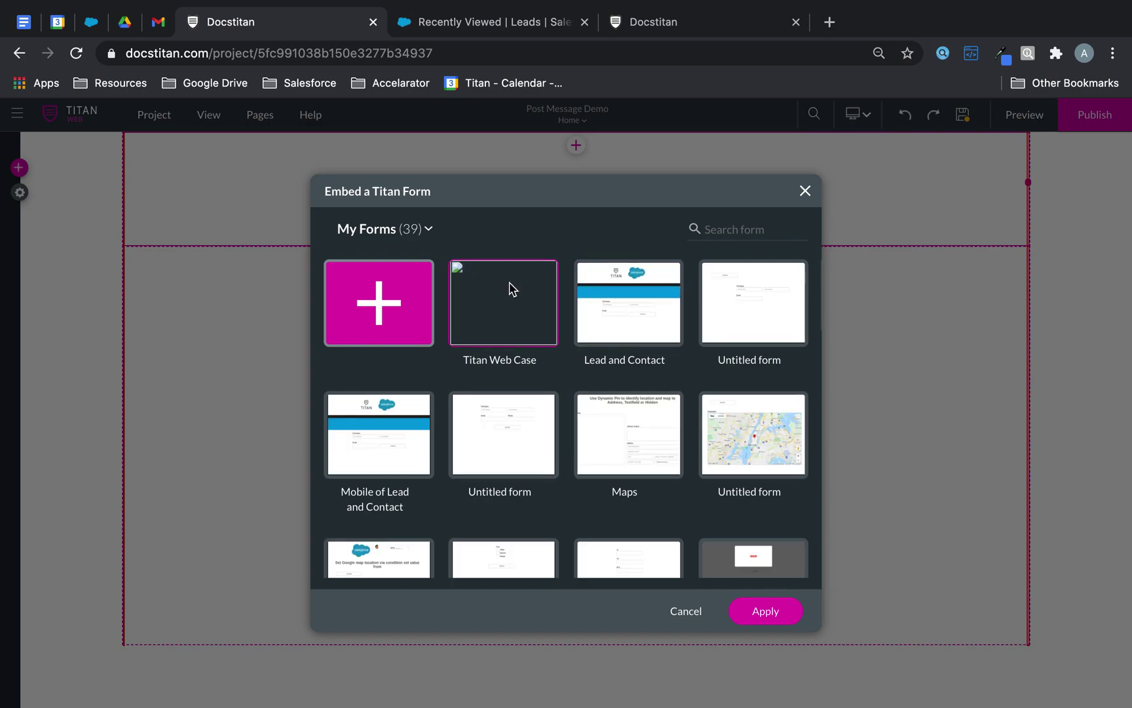
click(762, 611)
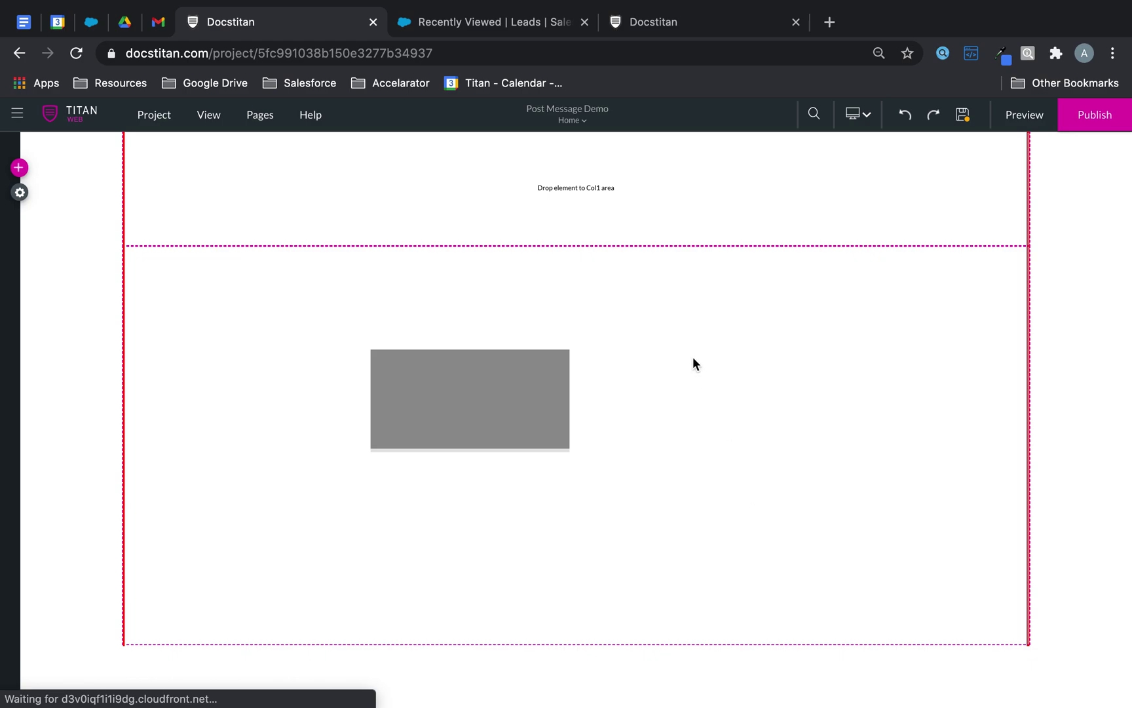
drag(544, 374, 297, 274)
drag(326, 350, 1027, 652)
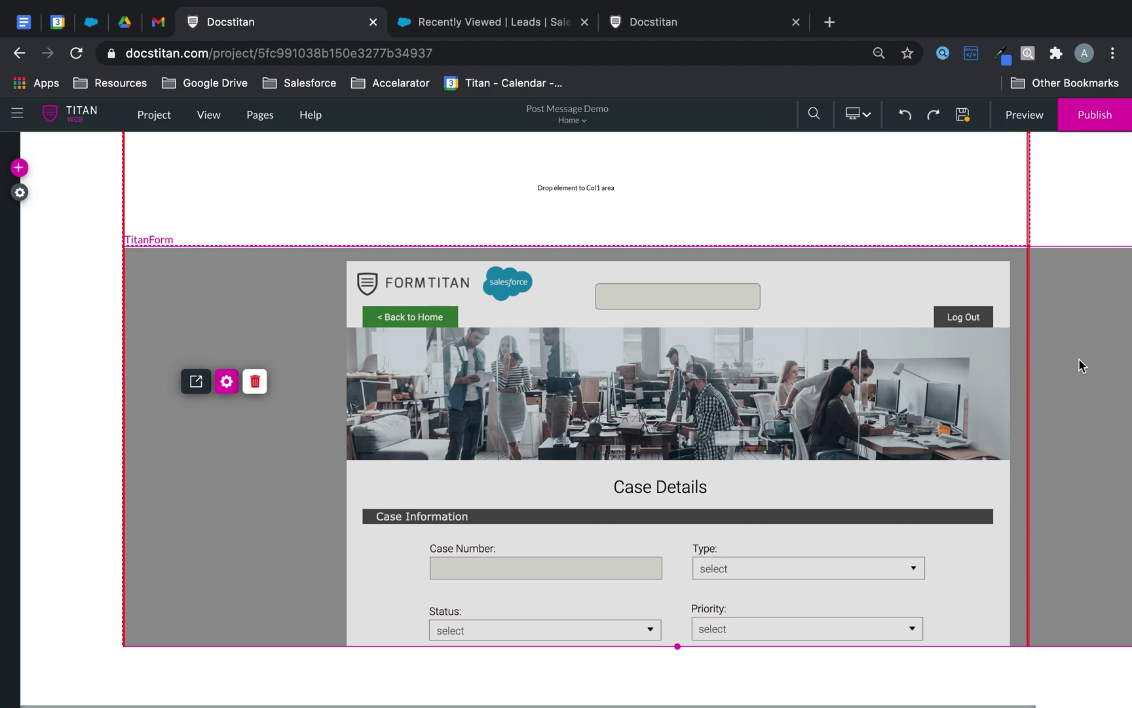
- Resize and centre the embedded form in the lower strip, extending it down to show Status
scroll(688, 364, right, 3)
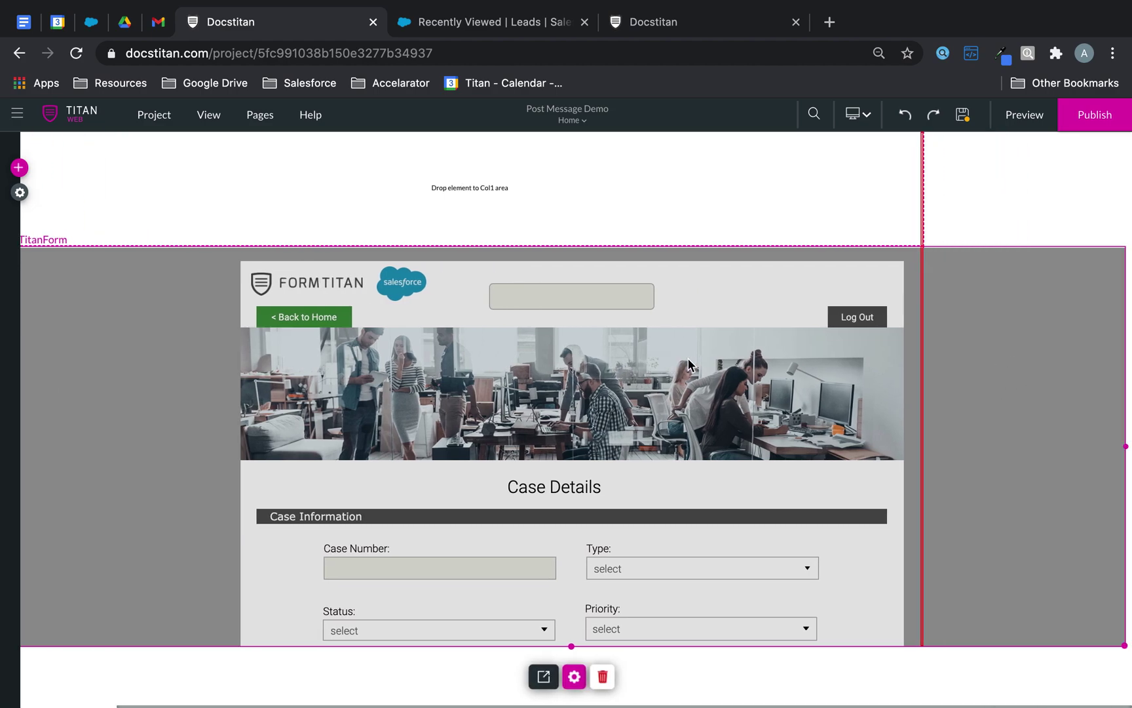
scroll(976, 352, left, 3)
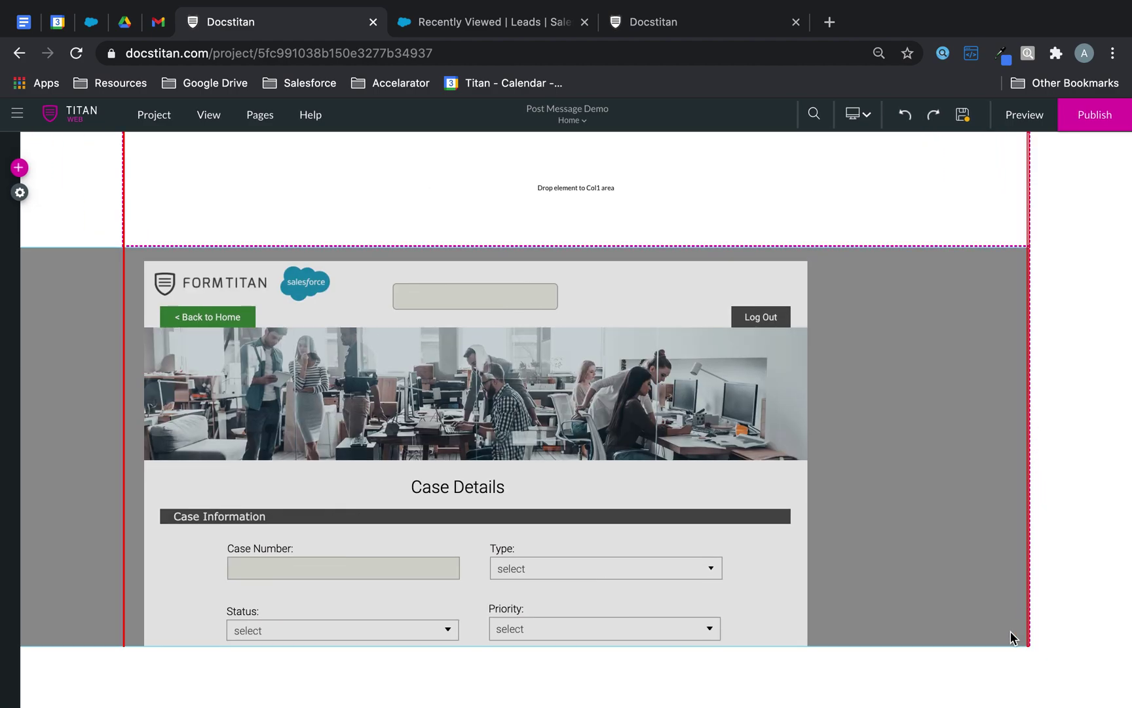
click(940, 506)
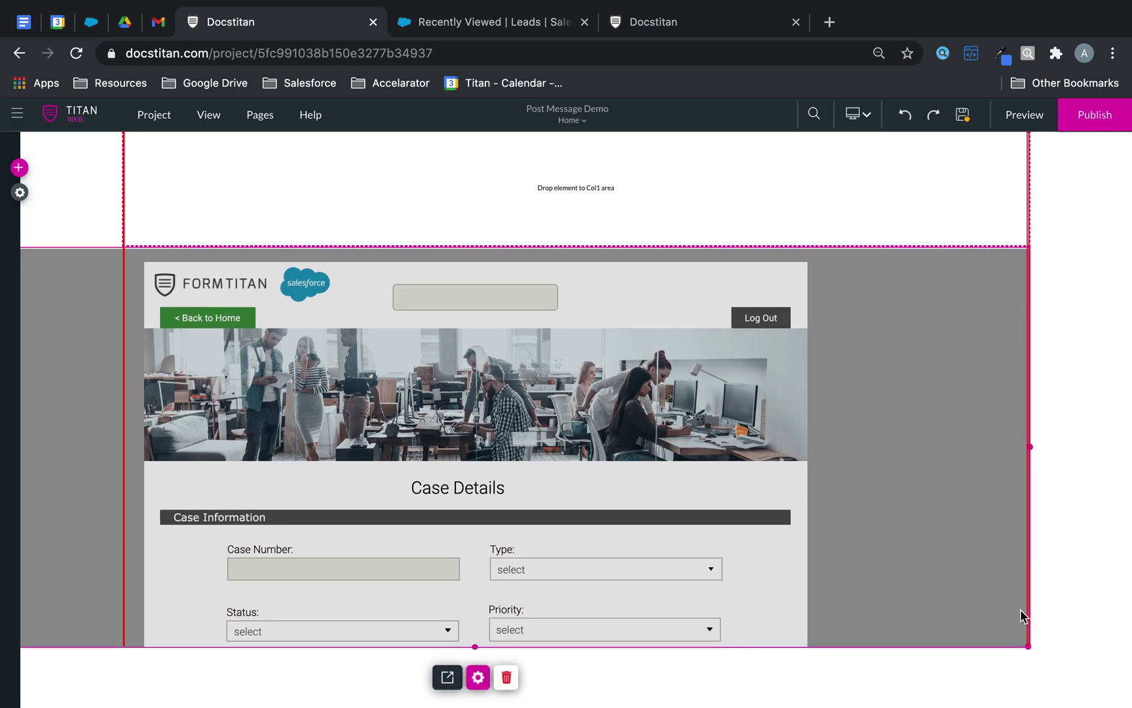
drag(1028, 647, 829, 571)
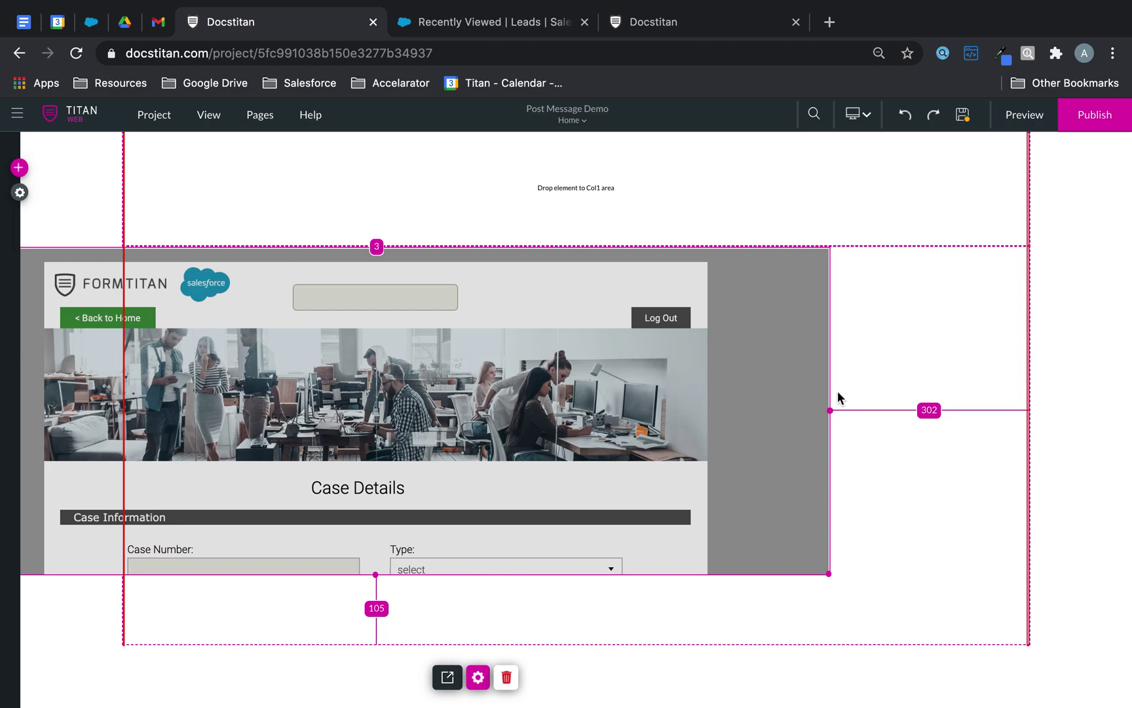
drag(771, 422, 891, 424)
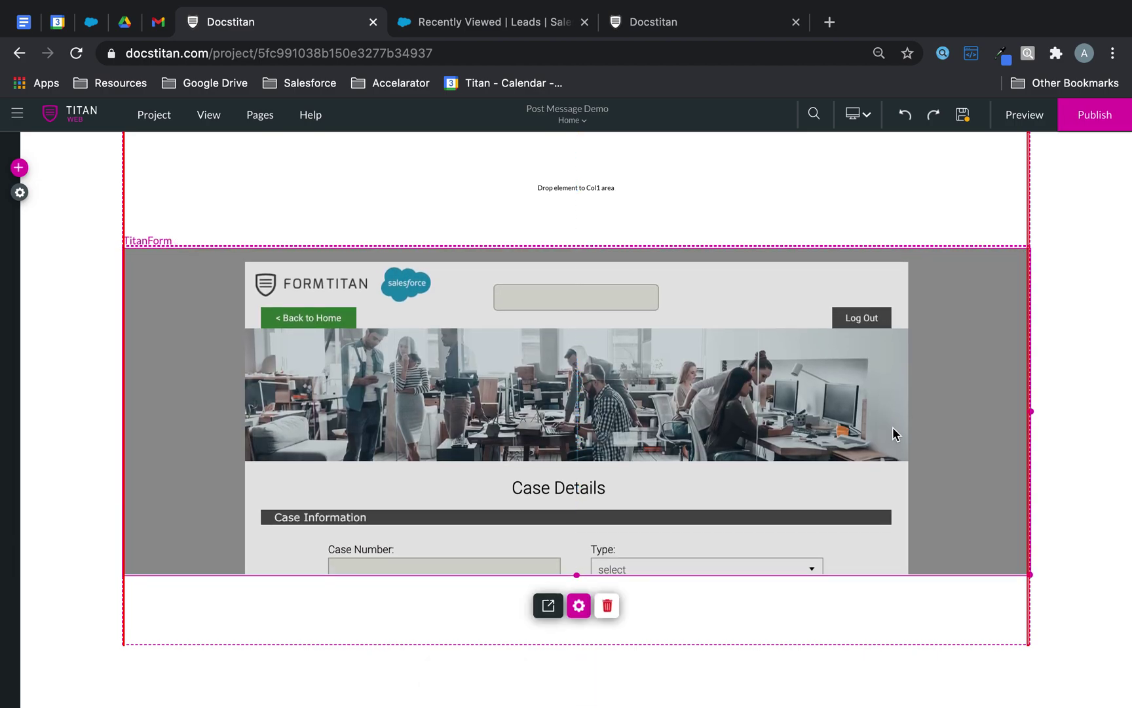
drag(577, 575, 576, 640)
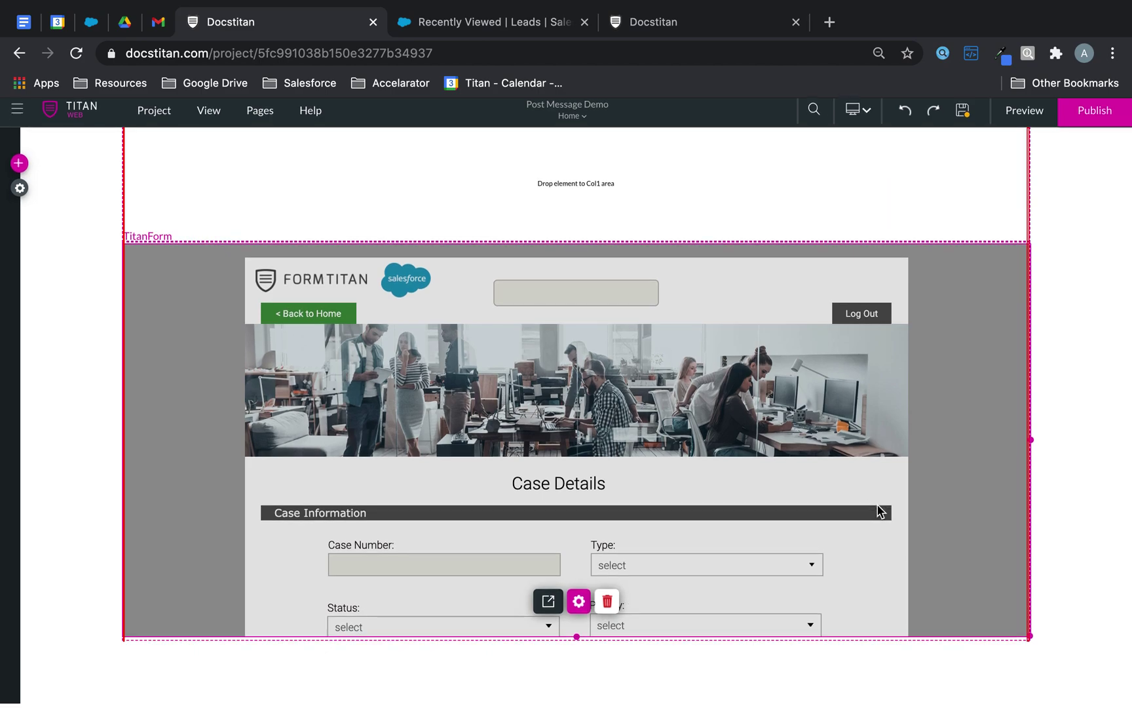
- Make the grey form section taller and stretch the TitanForm to fill it, revealing Case Origin
click(1026, 211)
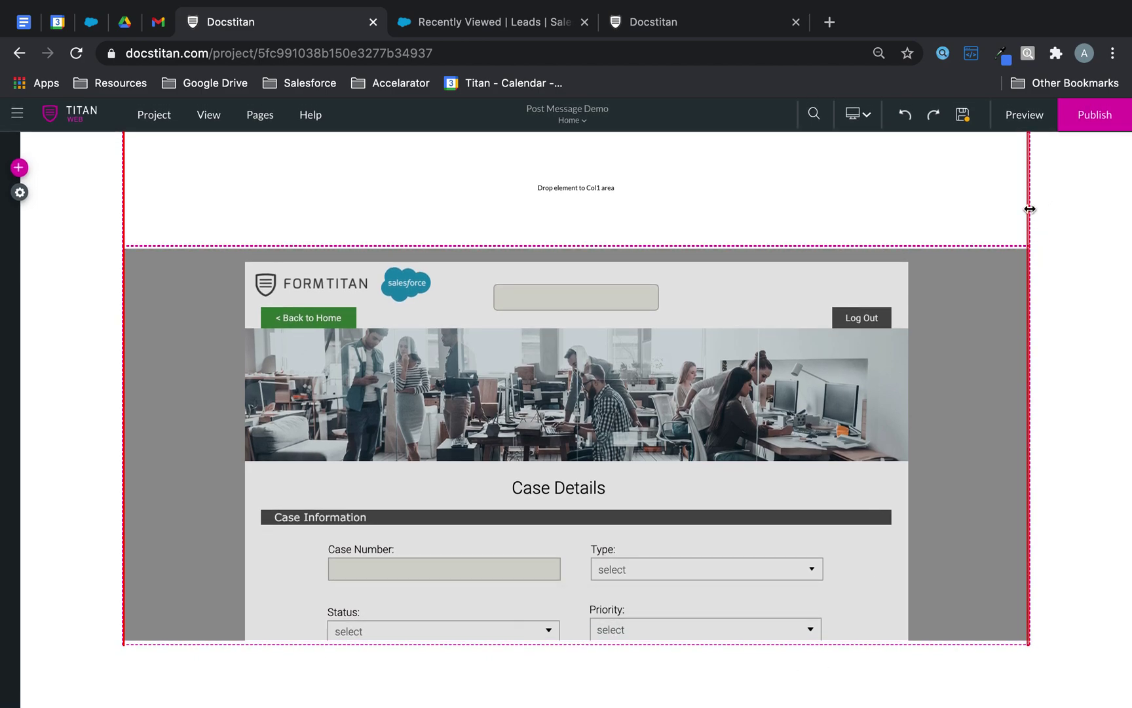
click(673, 641)
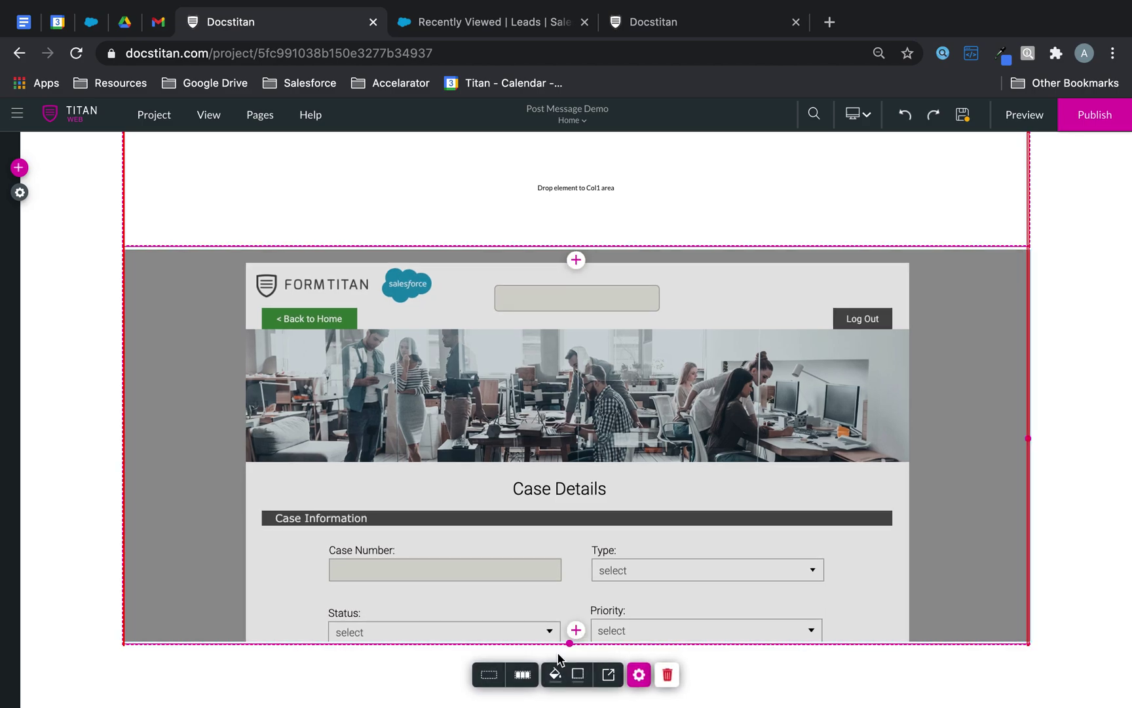
drag(568, 646, 571, 692)
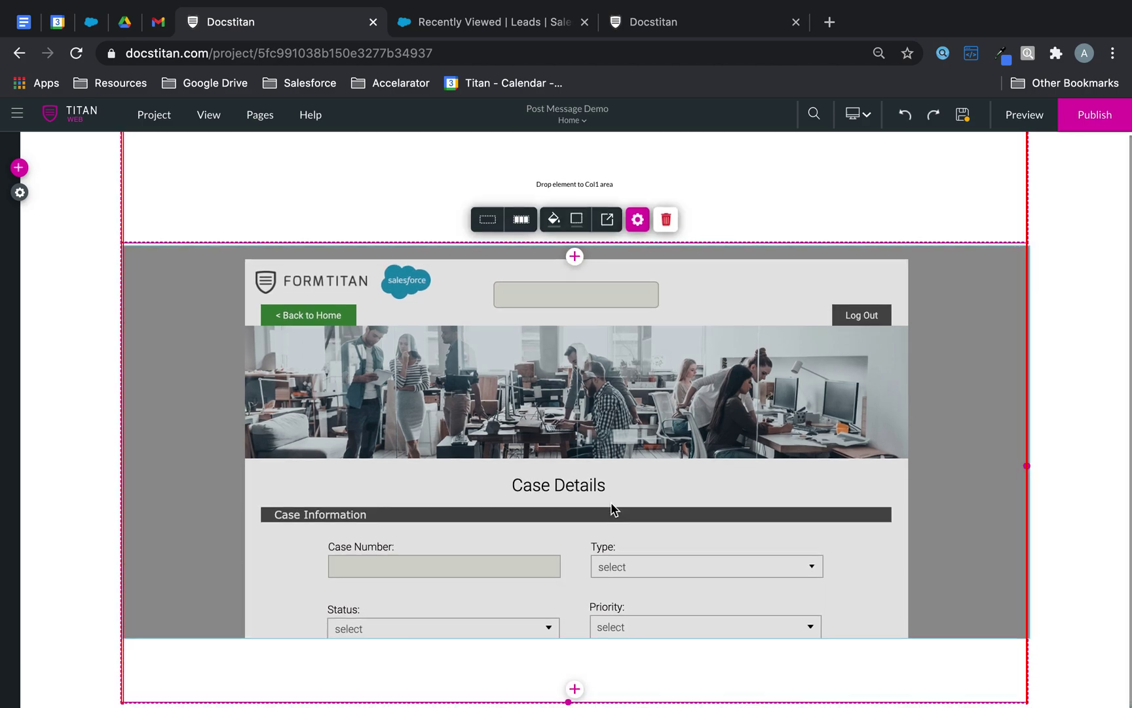
click(632, 515)
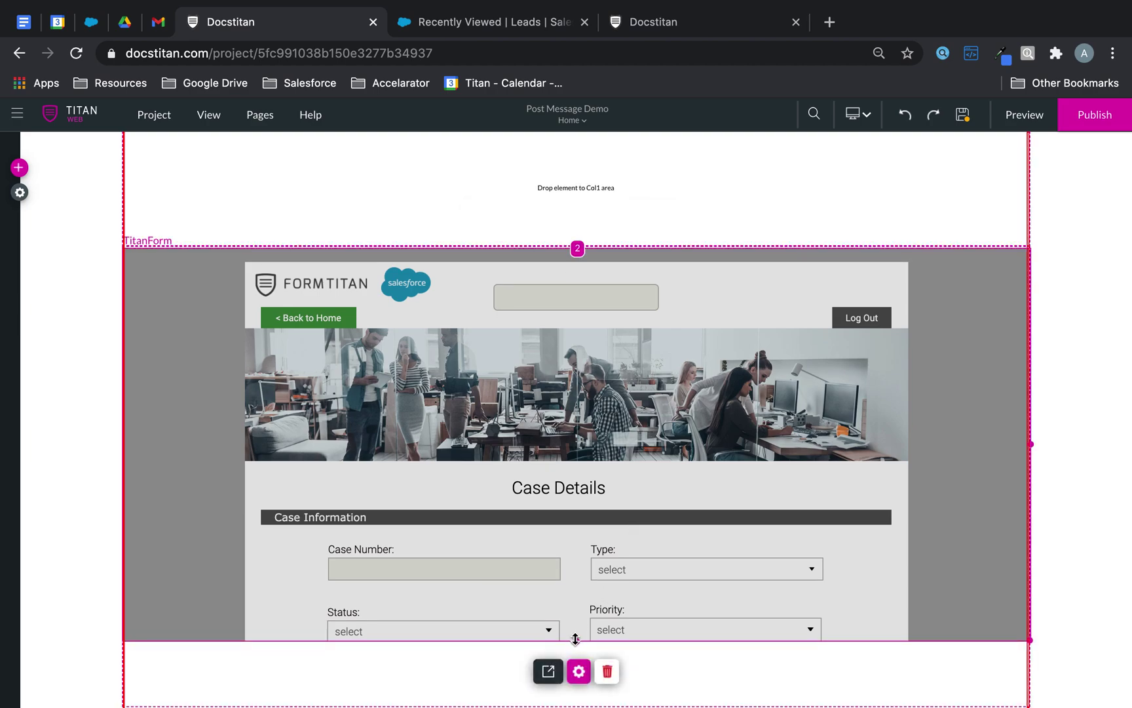
drag(576, 644, 576, 688)
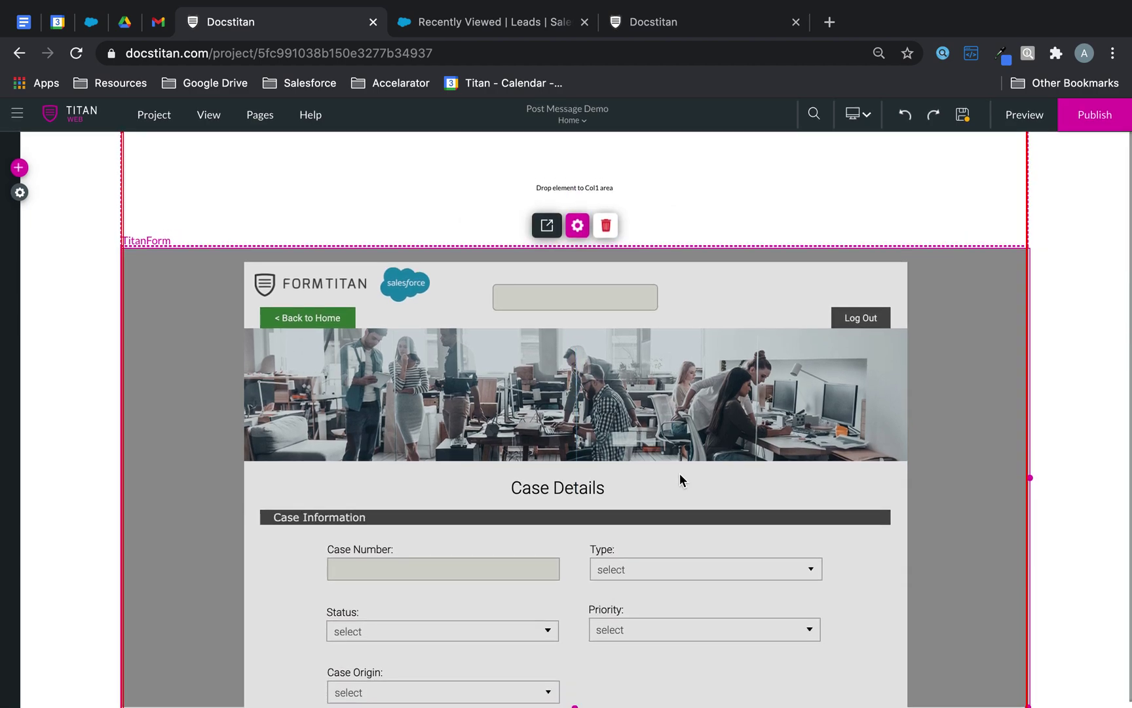
- Place a PRIMARY button in the empty Col1 area of the top strip and open its settings
click(19, 168)
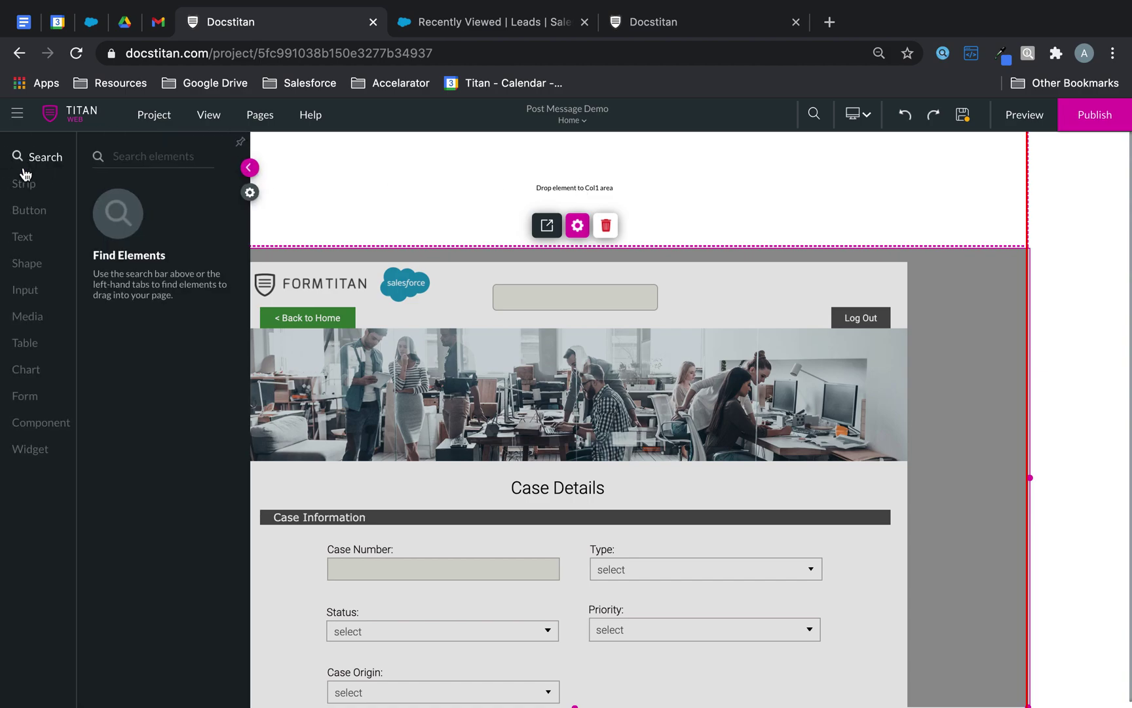
click(27, 215)
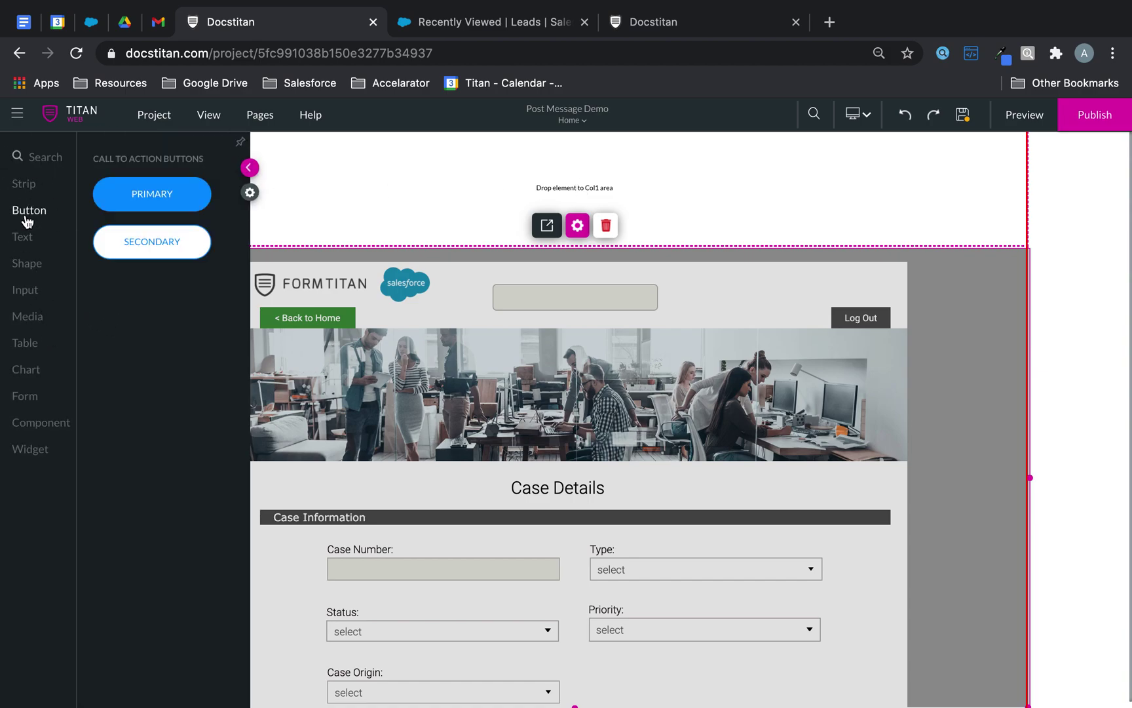
drag(157, 193, 596, 197)
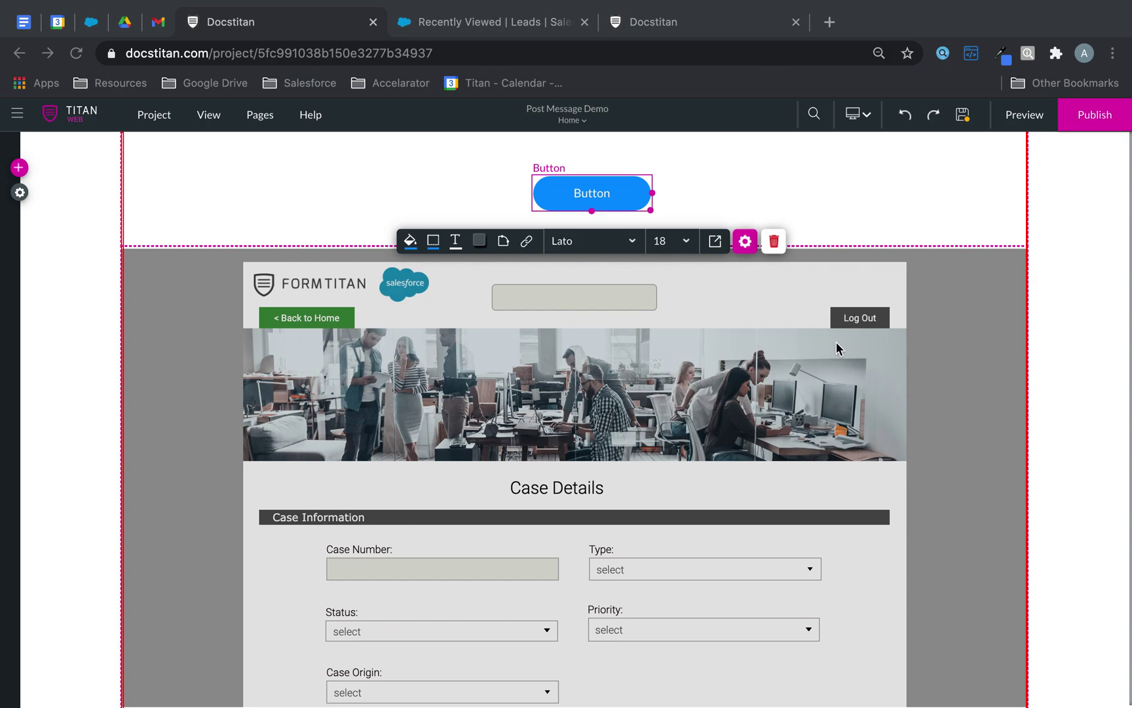
click(745, 241)
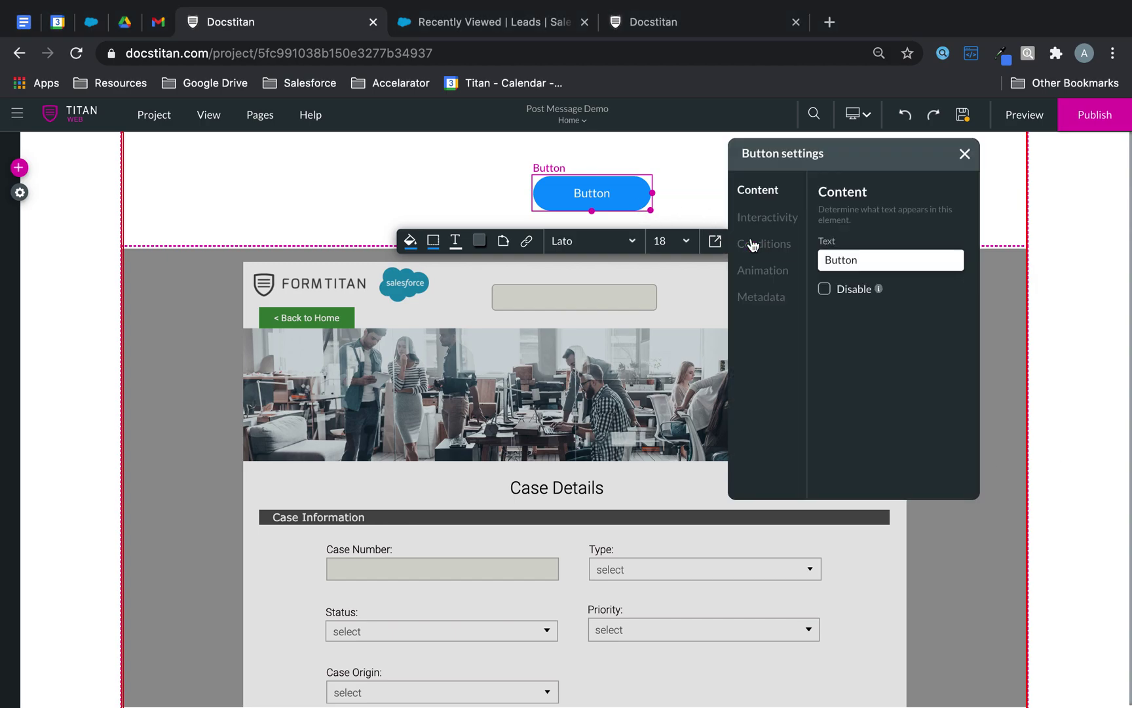
- Enable a custom Post message on-click action for the button and review its allowed domains and target
click(780, 220)
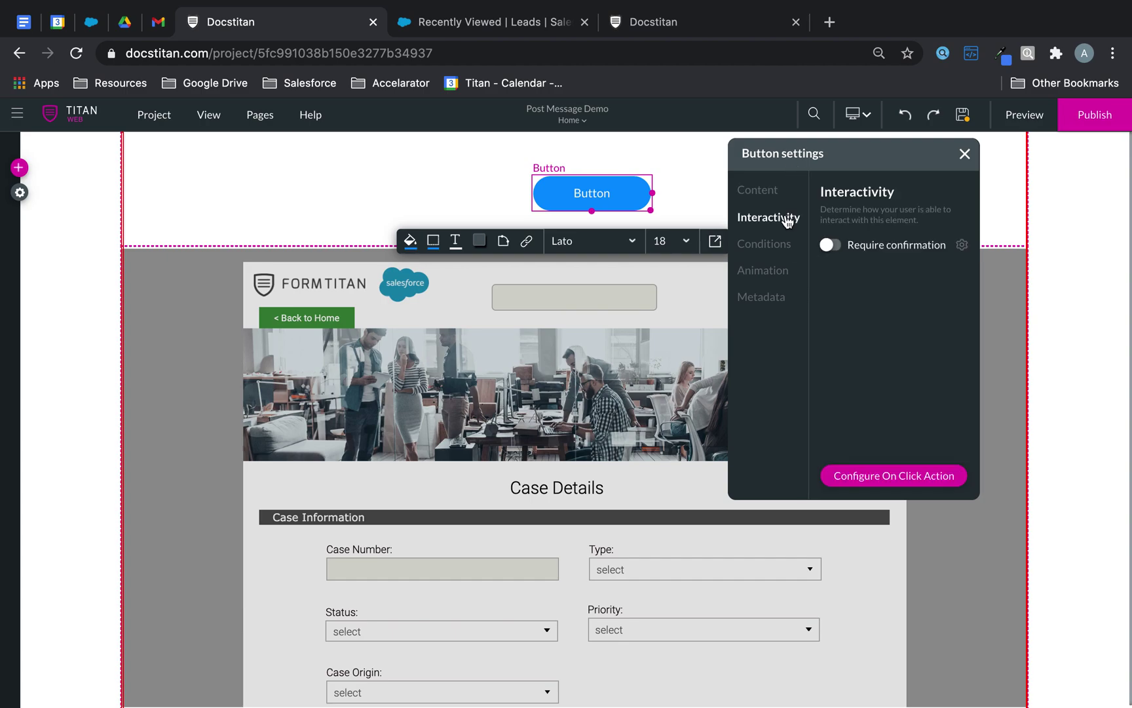
click(878, 477)
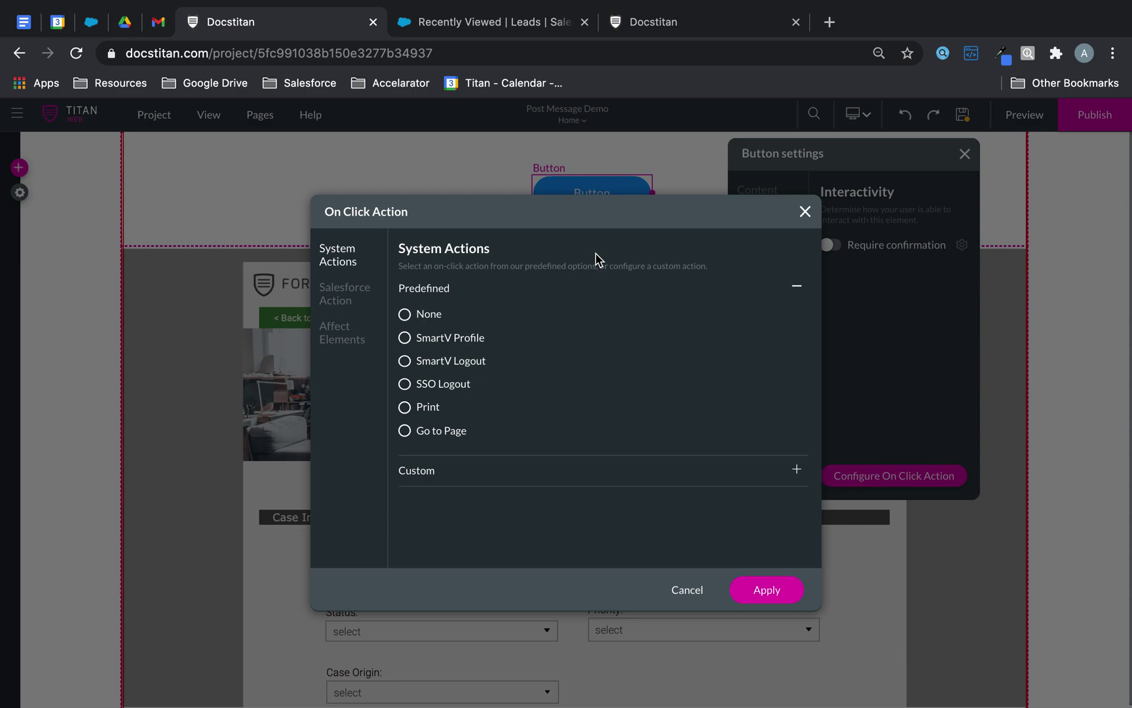
click(424, 472)
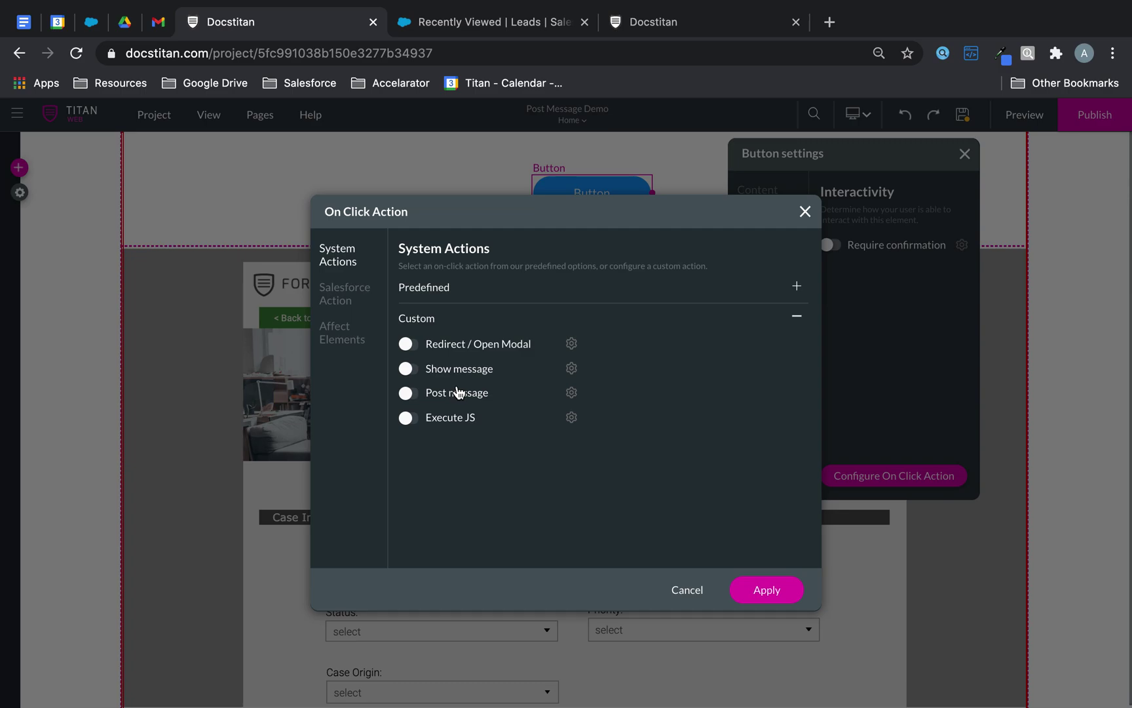
click(409, 395)
click(571, 393)
click(571, 300)
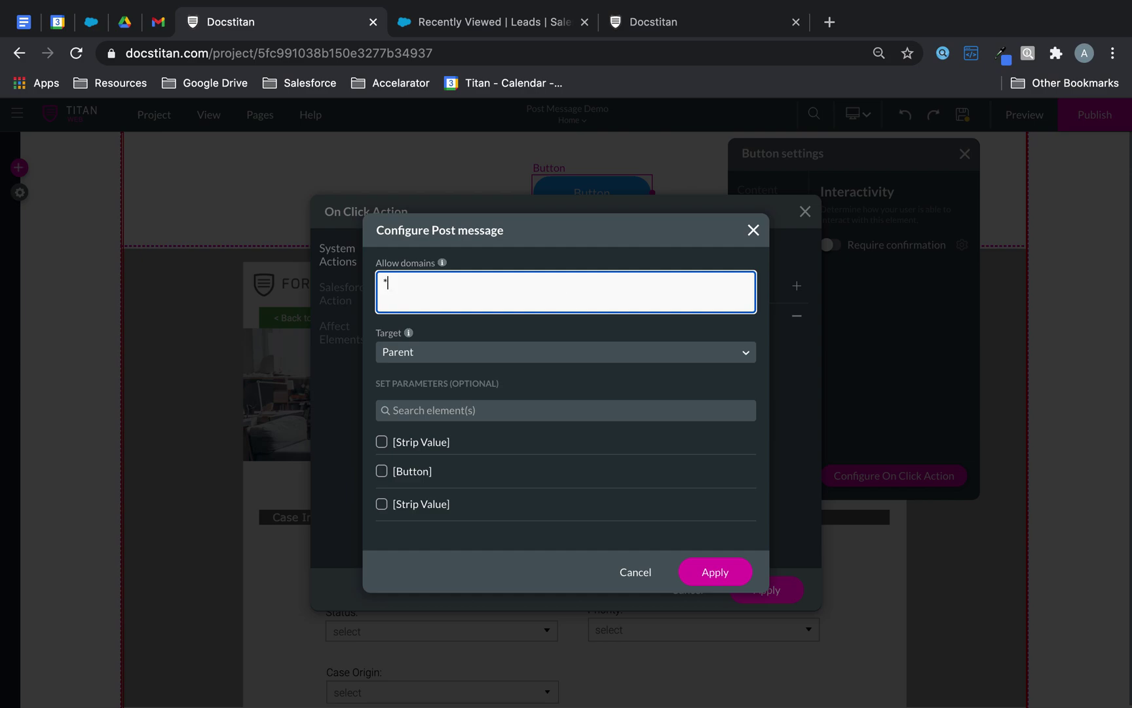
click(428, 353)
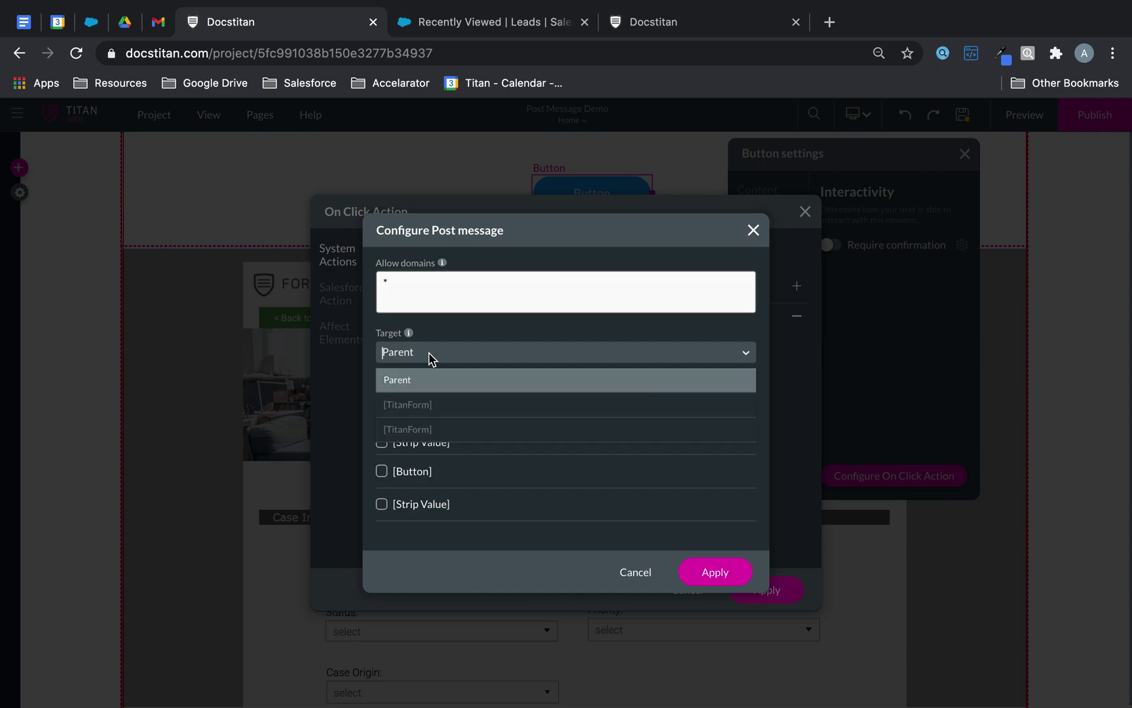
- Close the post message, on-click and Button settings dialogs, then select the TitanForm
click(752, 230)
click(805, 211)
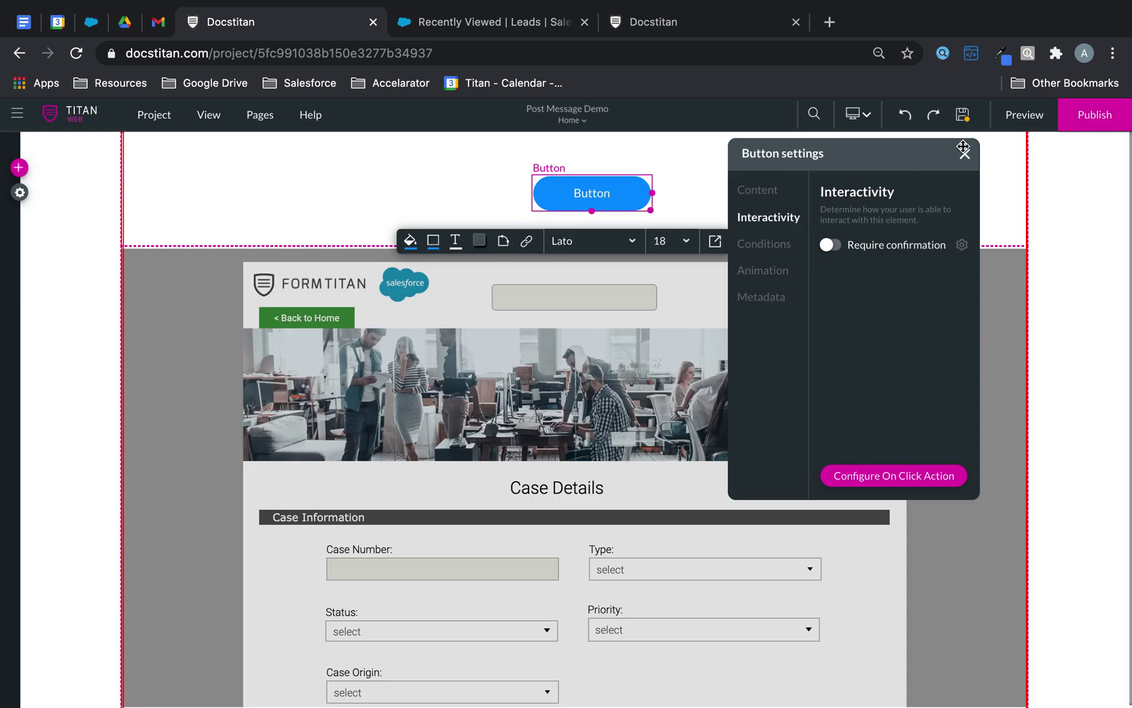
click(963, 148)
click(762, 362)
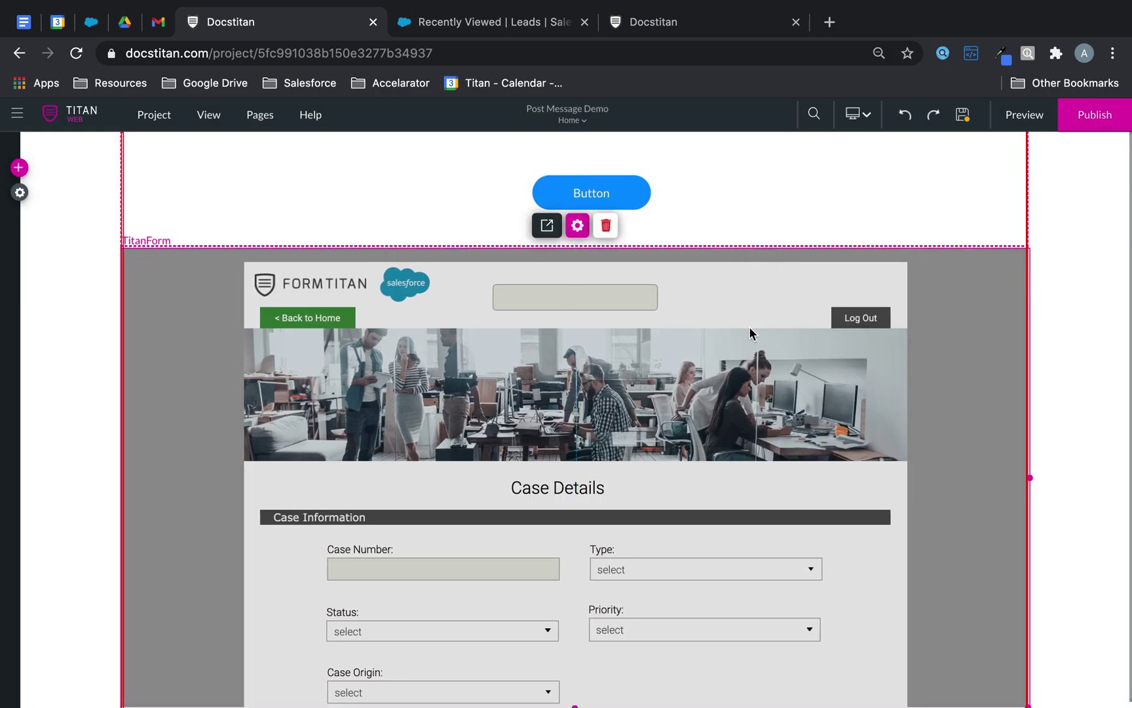
- Give the embedded TitanForm element the metadata tag 'Titan (Post Message)'
click(576, 228)
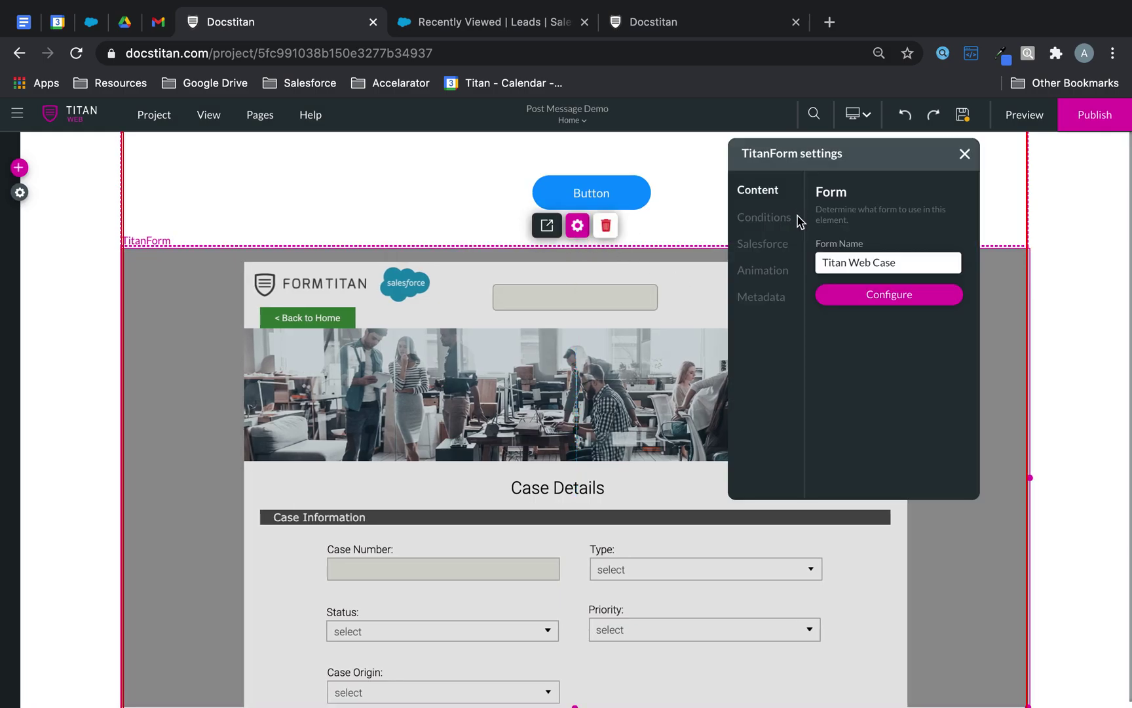
click(758, 297)
click(892, 315)
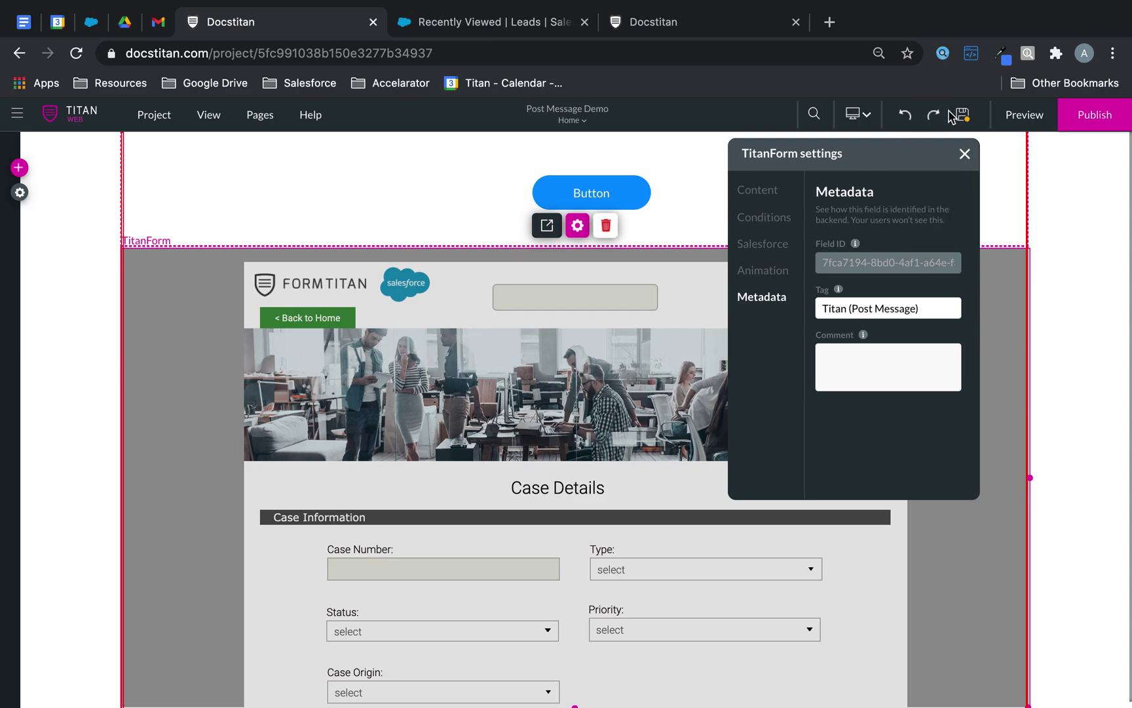
- Turn on a custom Post message action for the button's on-click behaviour
click(596, 194)
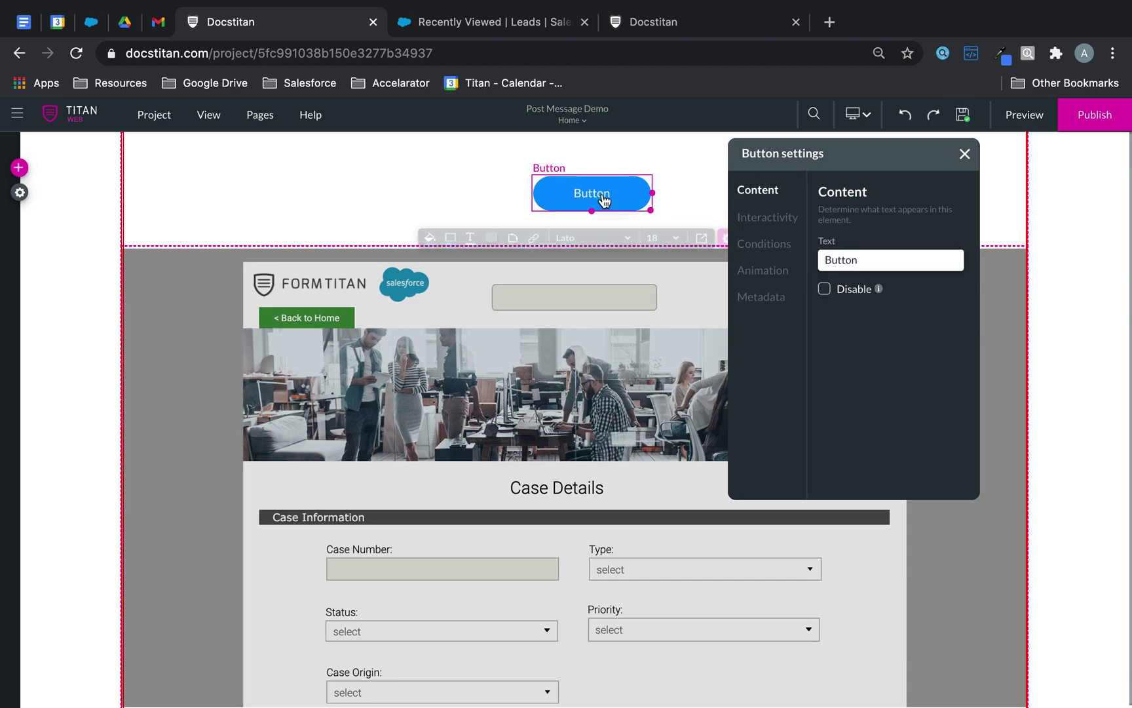
click(762, 222)
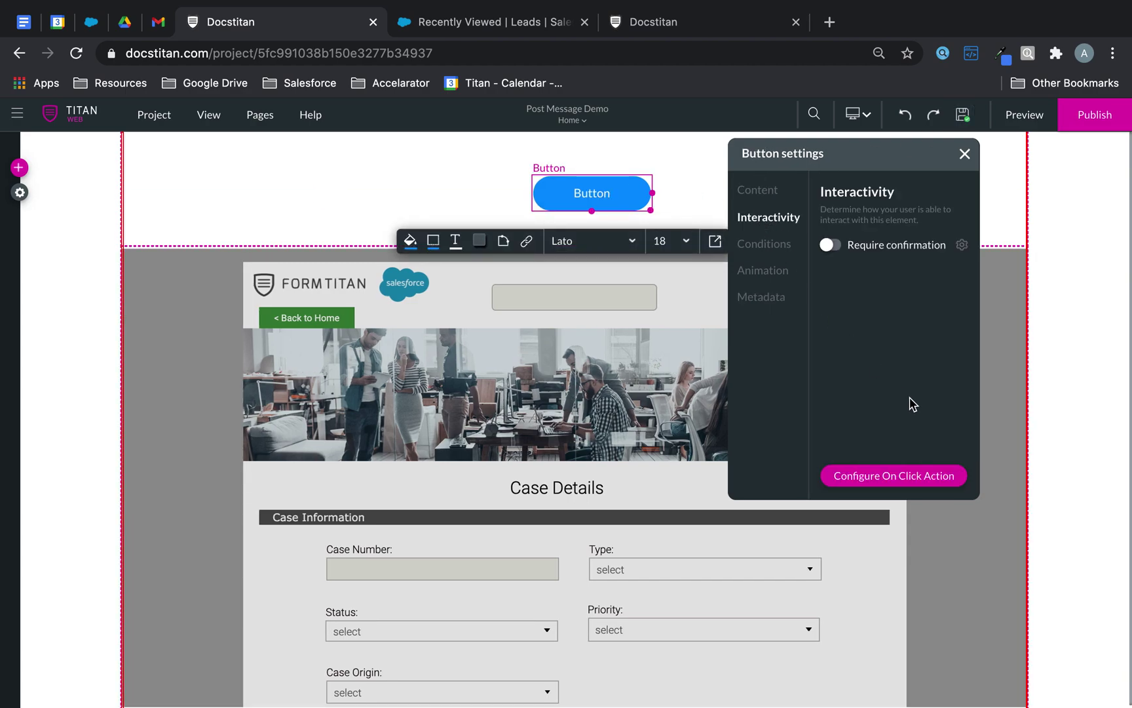
click(894, 476)
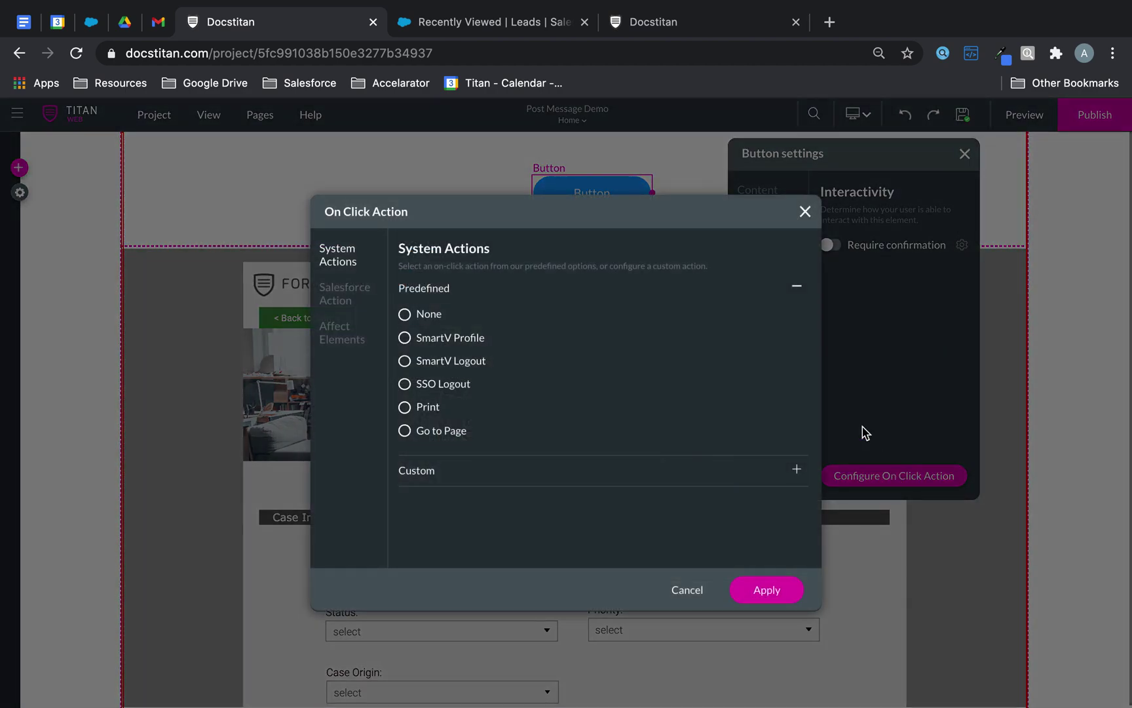
click(439, 469)
click(409, 393)
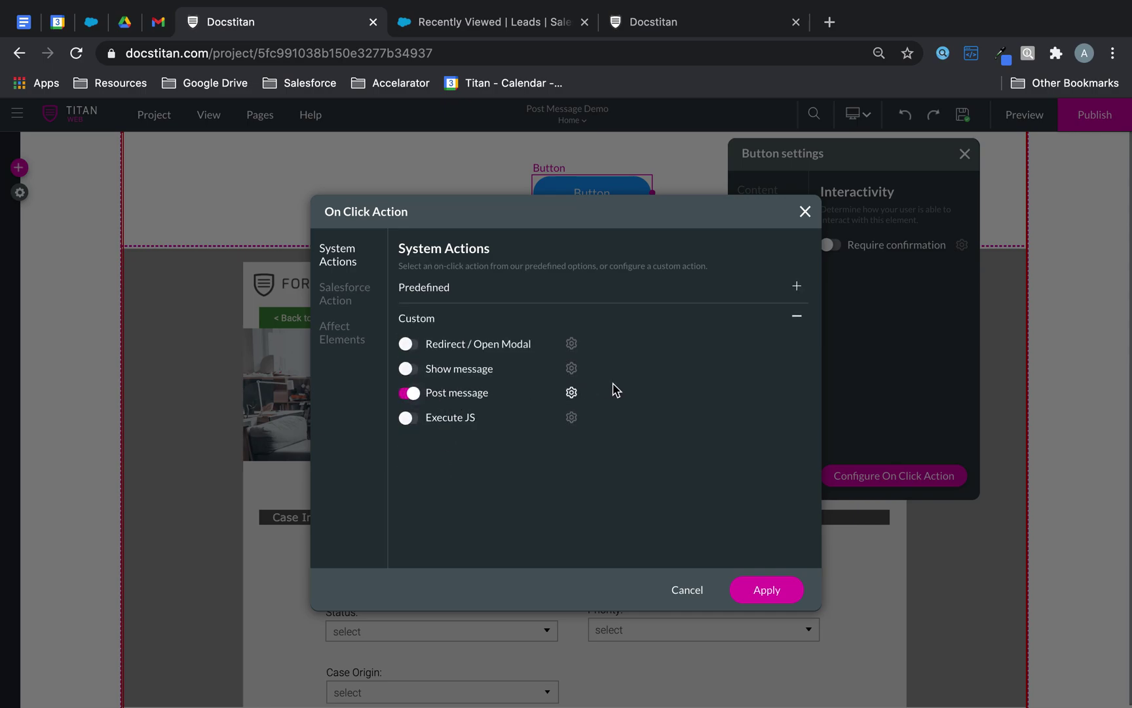
- Target the post message at [TitanForm] Titan (Post Message), allow domains *, and apply
click(571, 393)
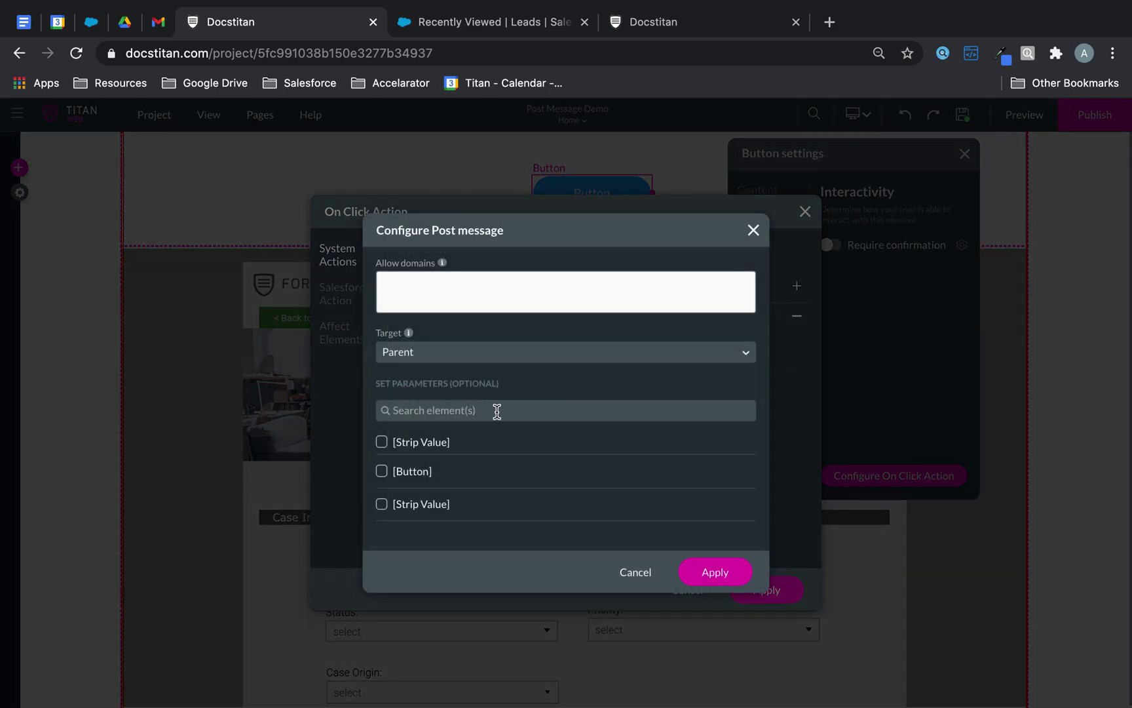
click(493, 361)
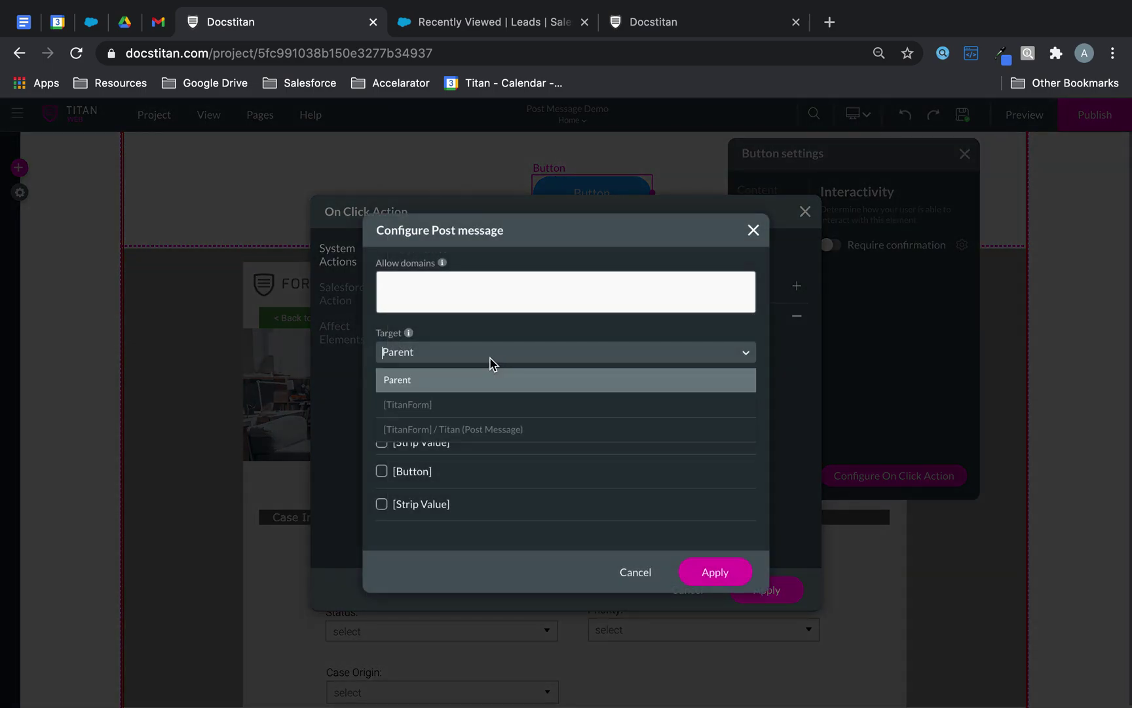
click(483, 431)
click(528, 290)
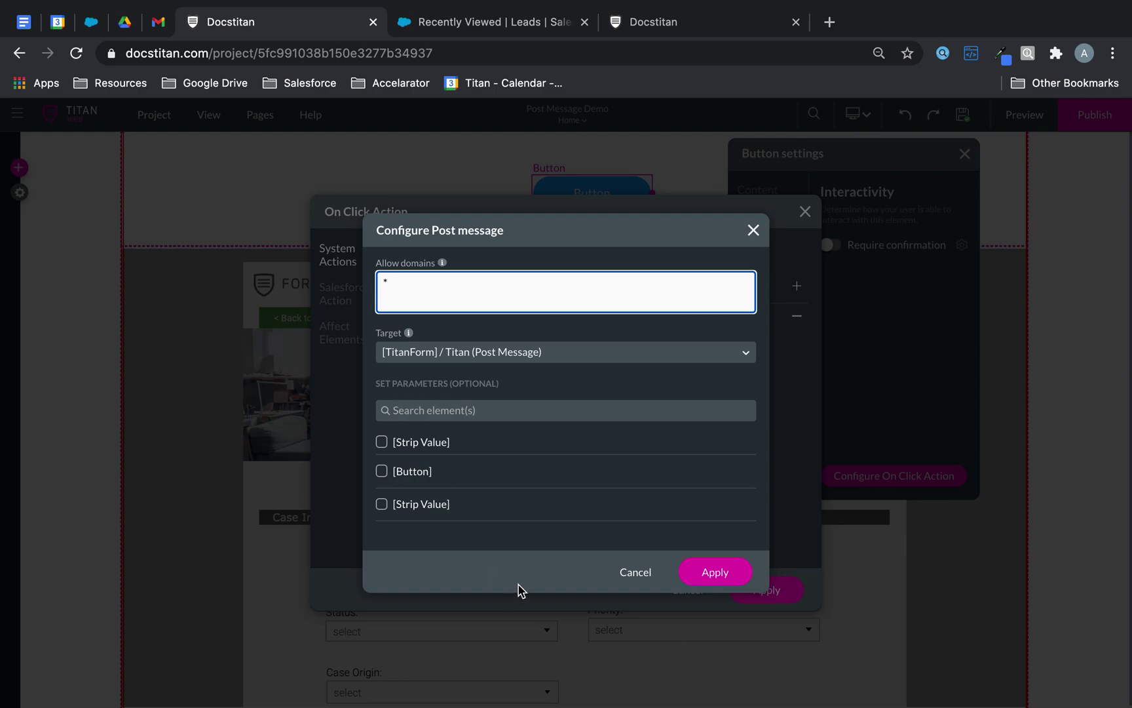
click(694, 572)
click(767, 589)
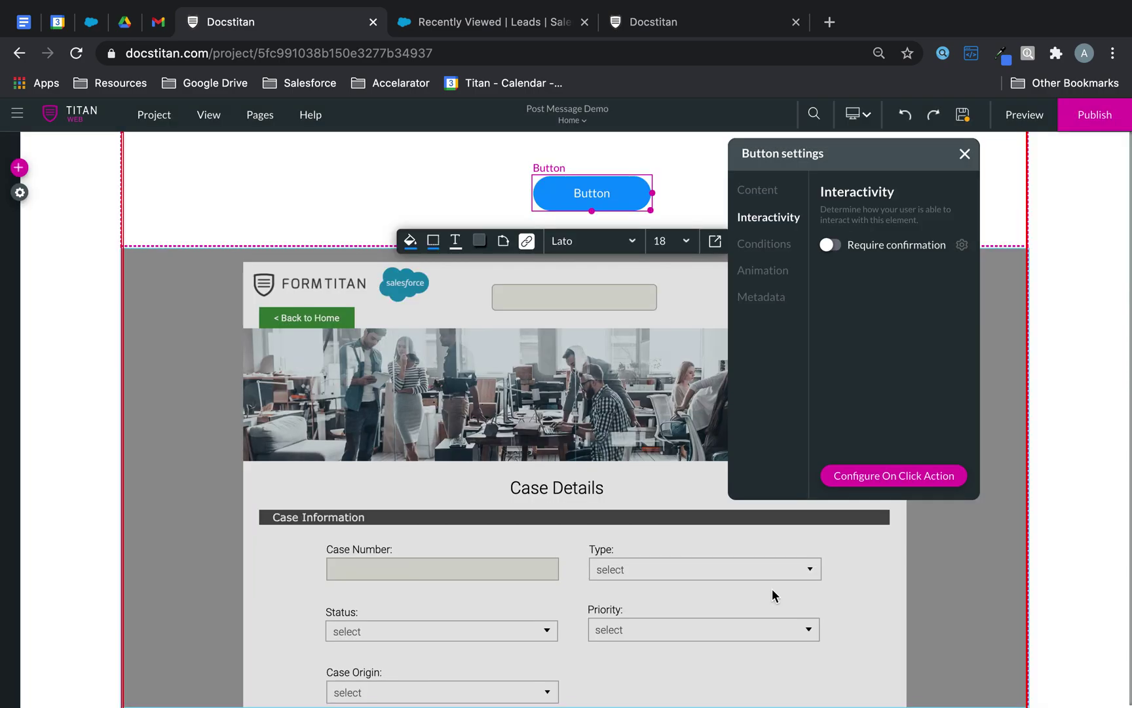
- Add a new custom parameter under project Tools and start renaming parameter1 to caseid
click(22, 169)
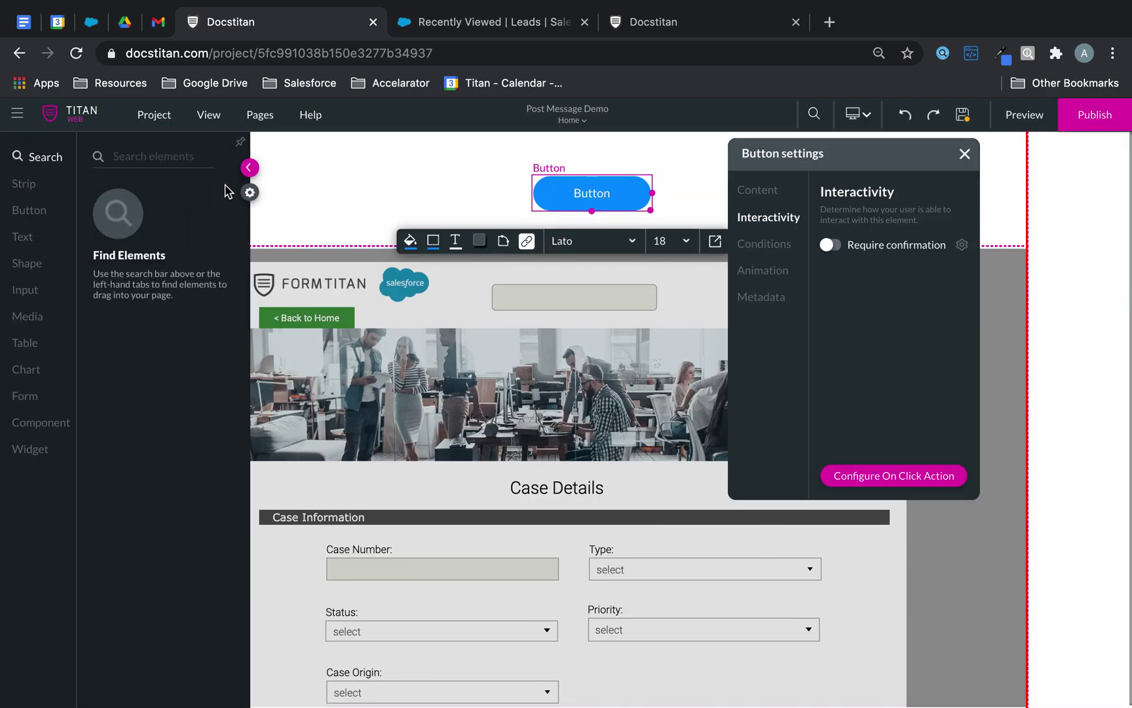
click(249, 192)
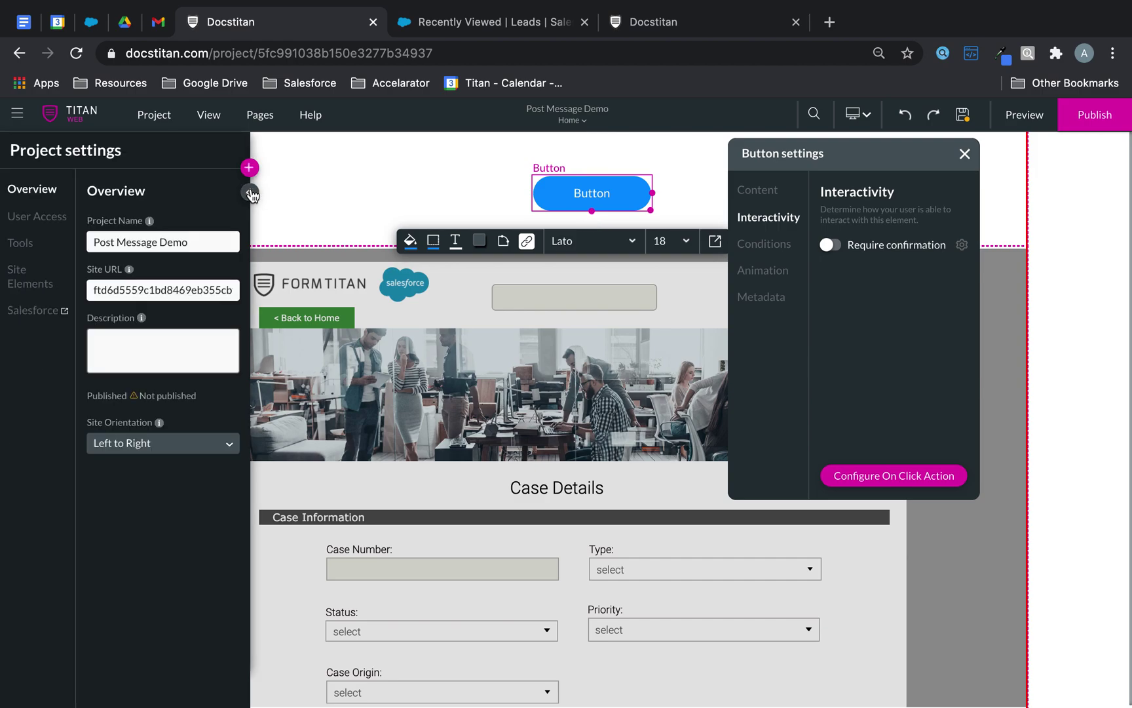
click(20, 244)
click(233, 380)
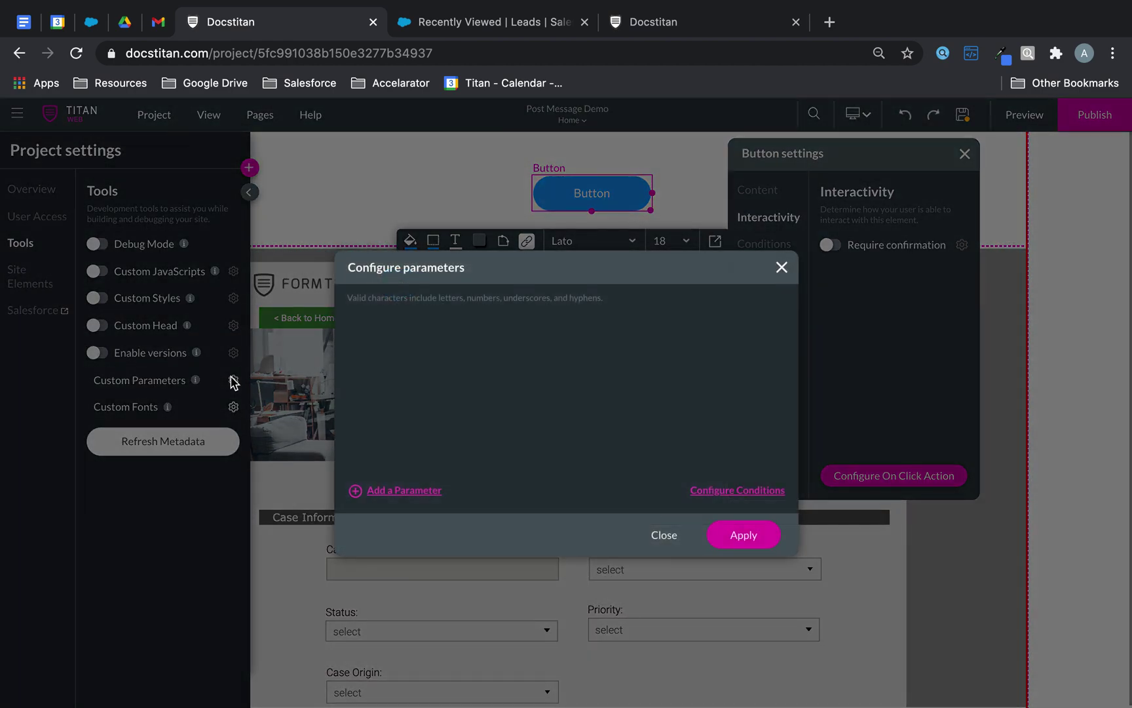
click(408, 493)
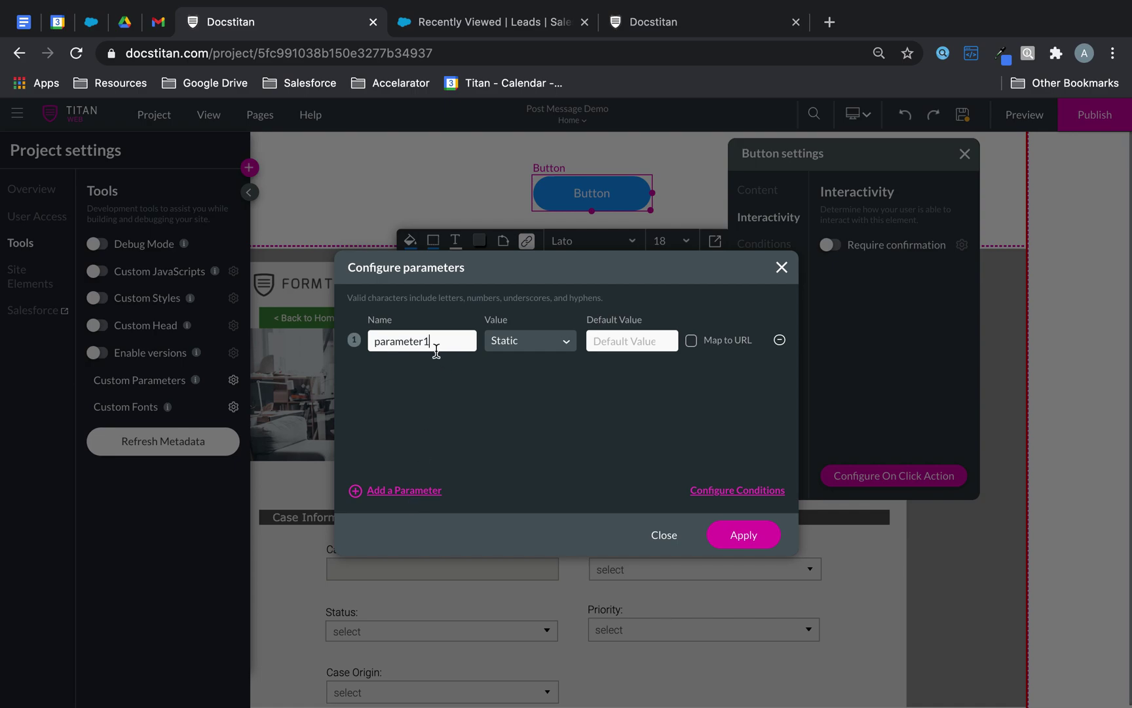
drag(436, 341, 342, 344)
text(caseid)
- Open the Titan Demo case in Salesforce Cases and copy its record ID from the URL
click(516, 27)
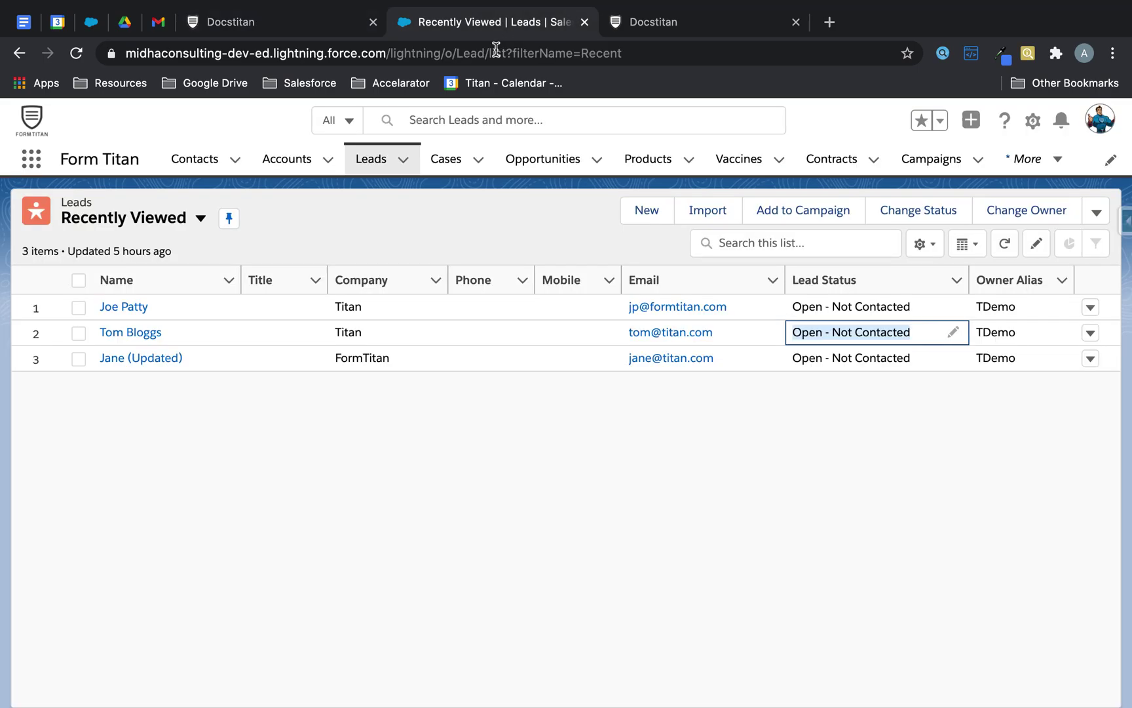
click(448, 170)
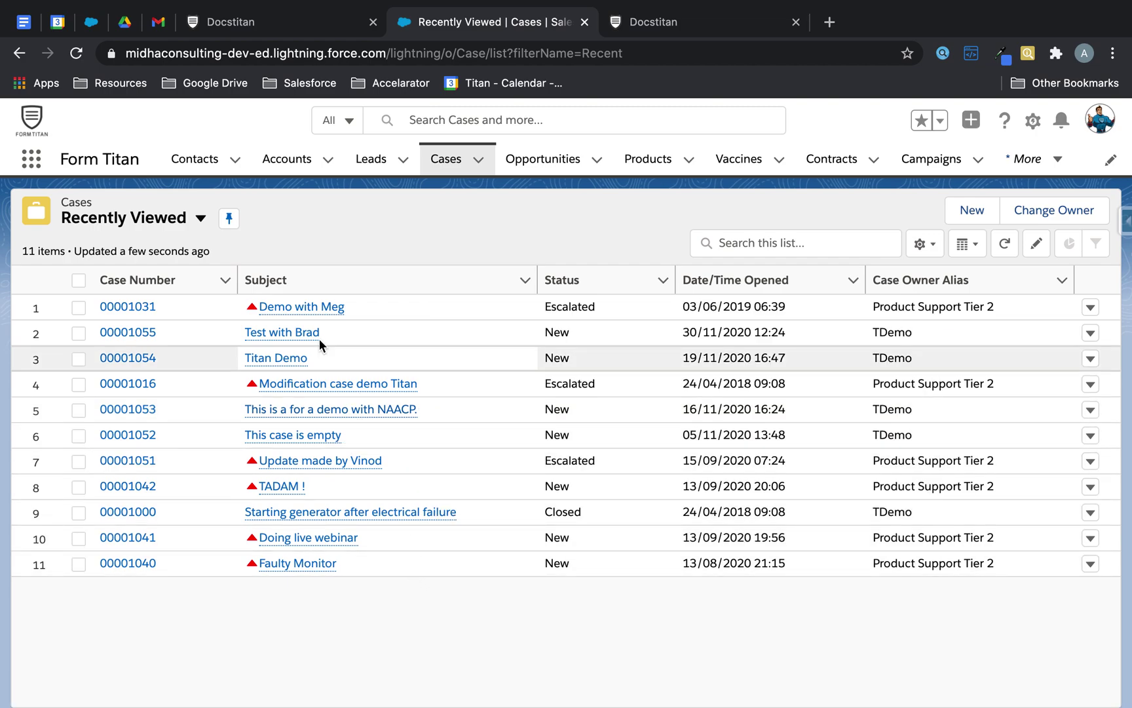
click(294, 354)
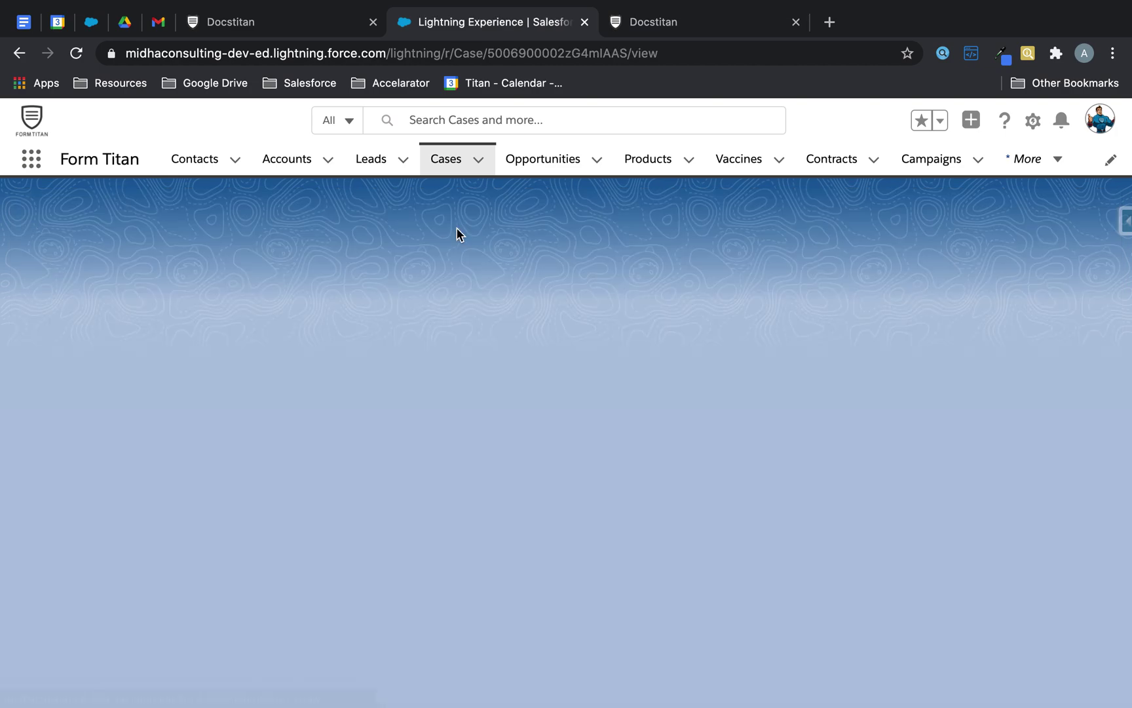
double_click(569, 51)
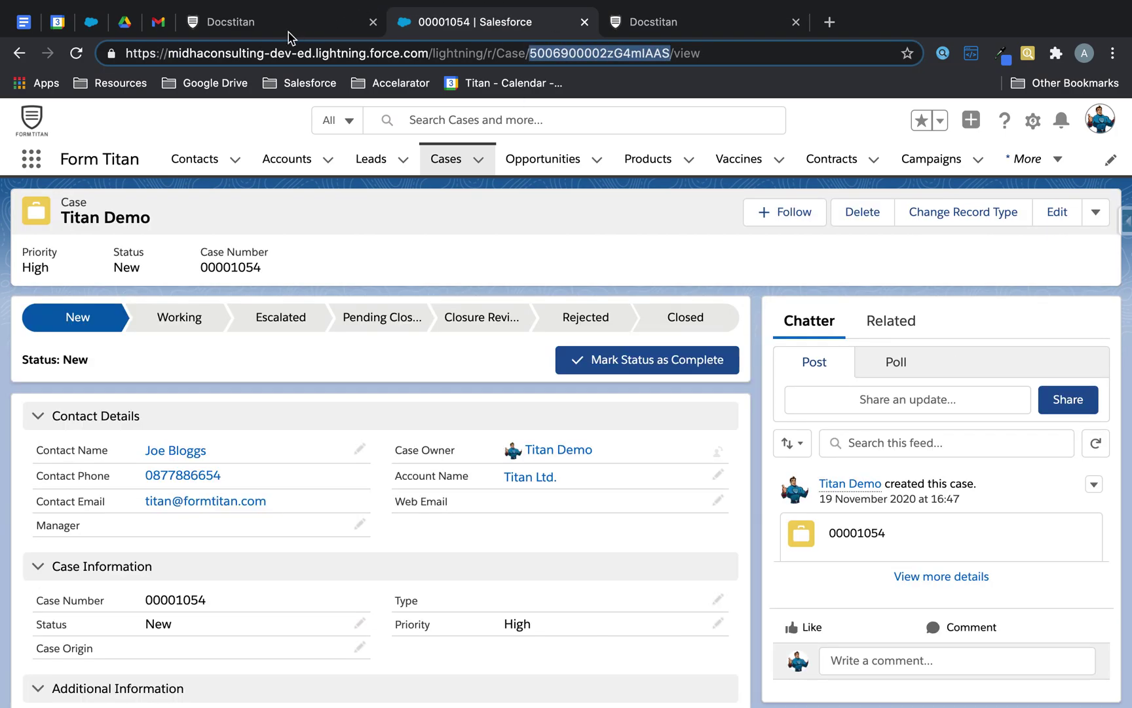
click(283, 29)
- Paste the copied case record ID as the caseid parameter's default value and save it
click(622, 337)
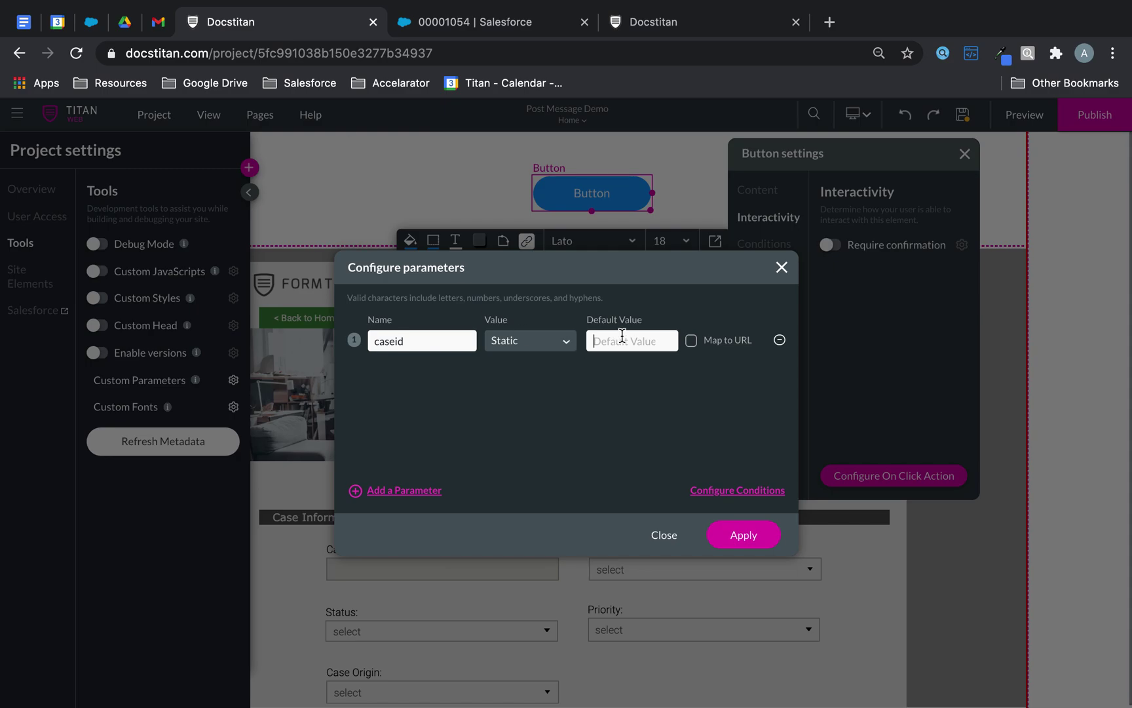
text(5005e00002zG4mIAAS)
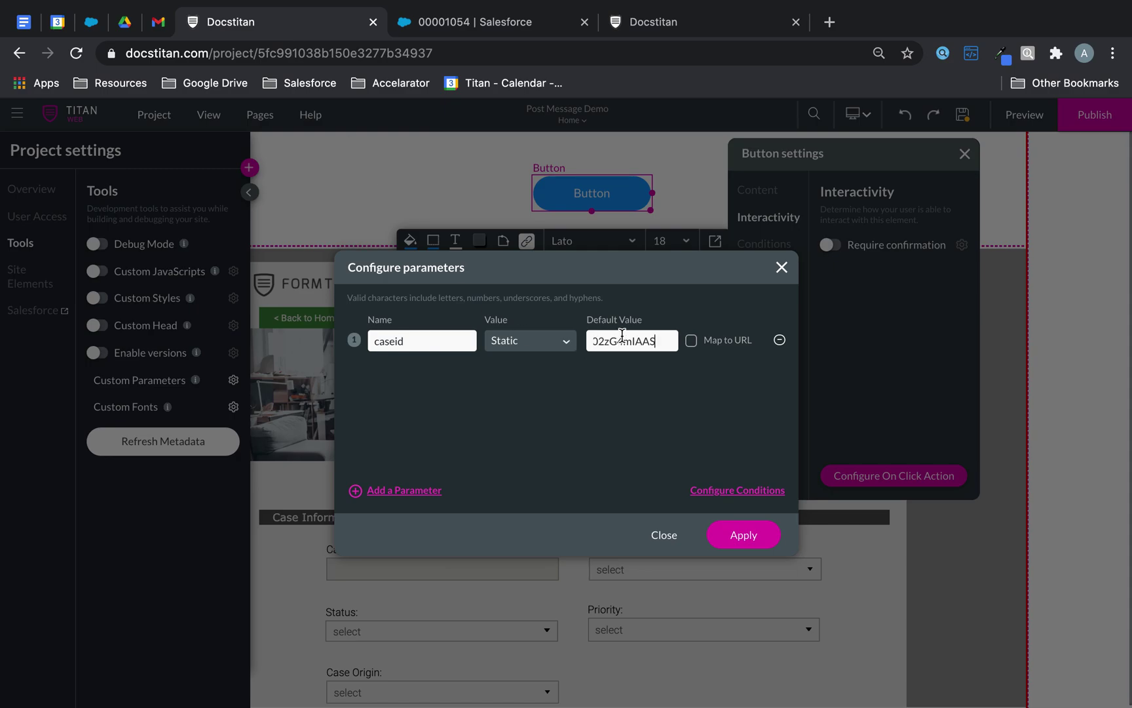
click(742, 539)
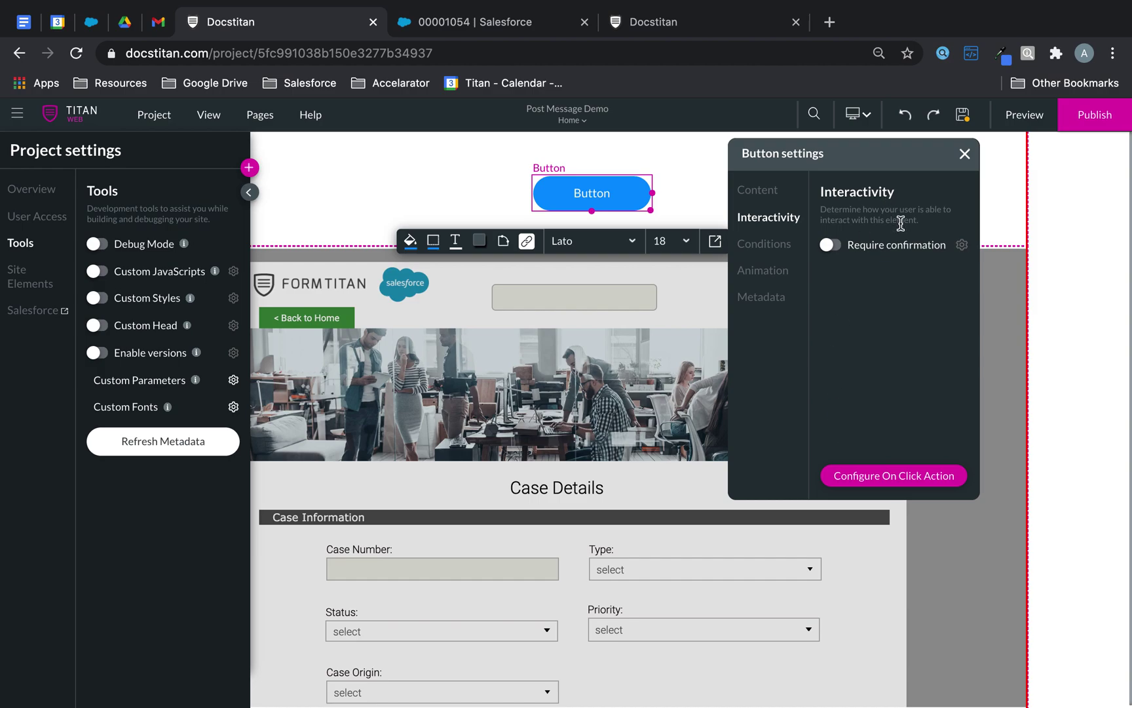
click(962, 246)
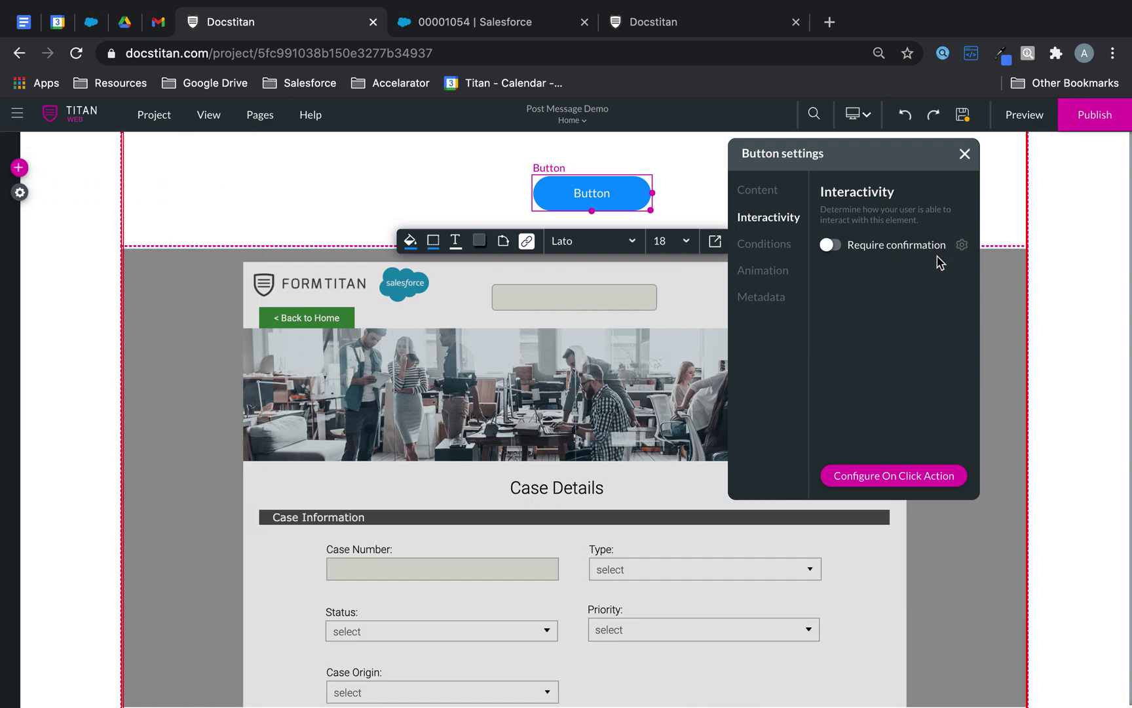
- Include the caseid parameter in the button's post message under the name fld54, and apply
click(895, 475)
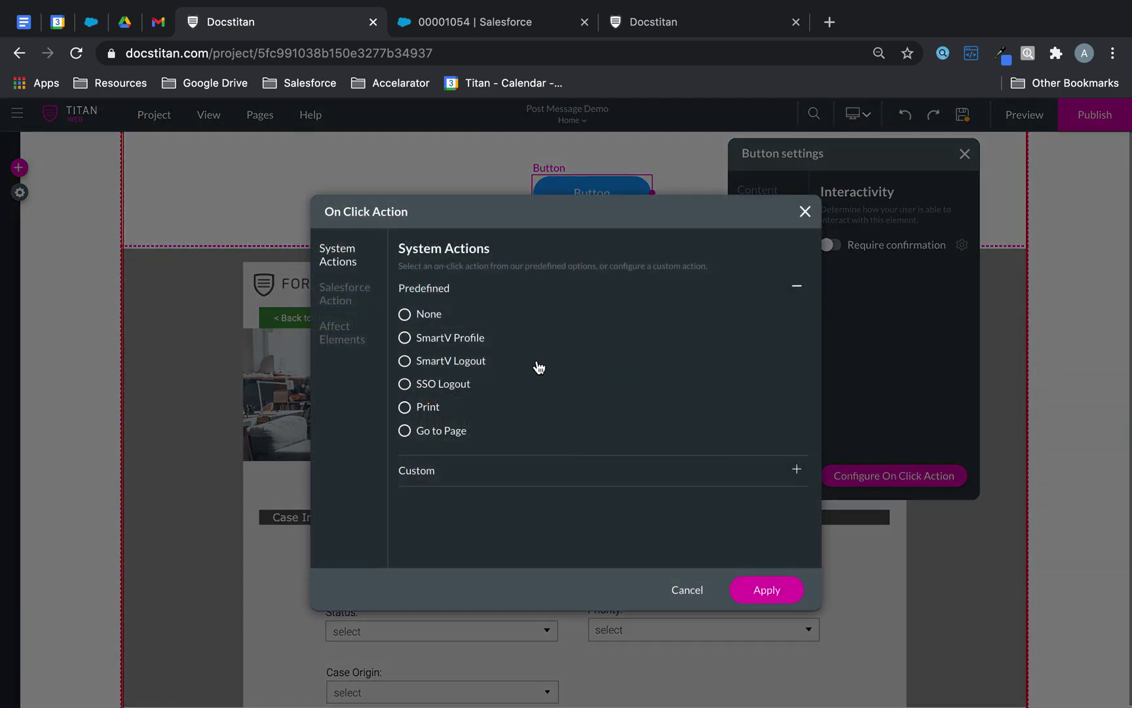
click(480, 472)
click(571, 392)
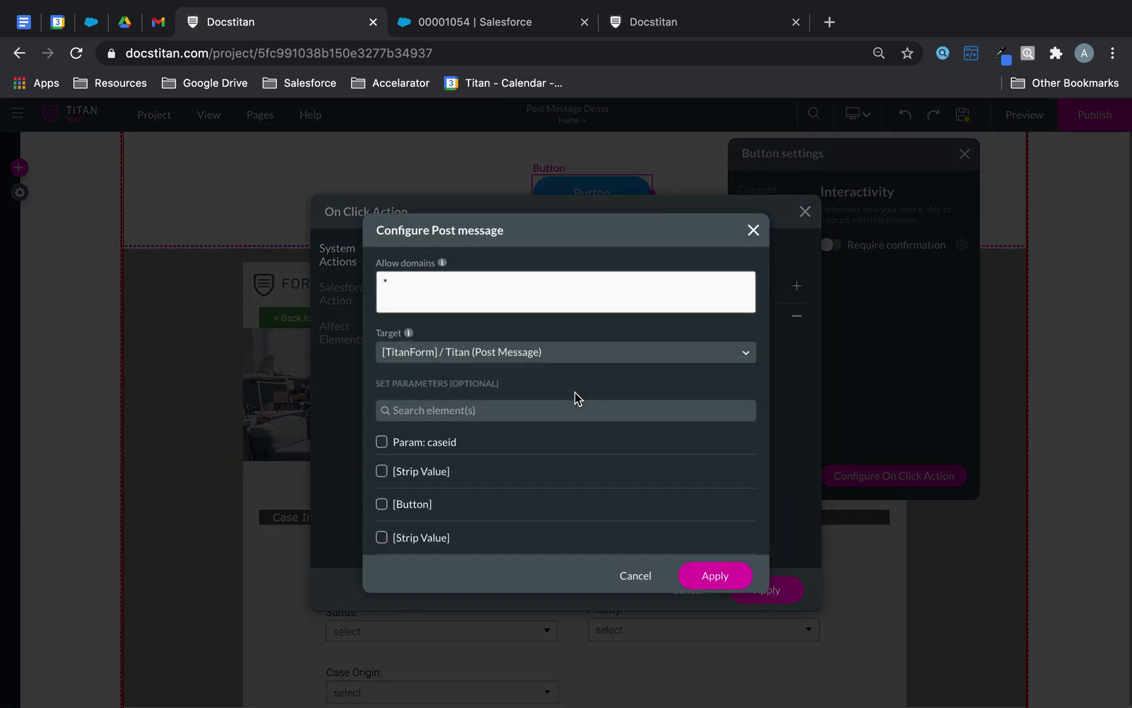
click(382, 438)
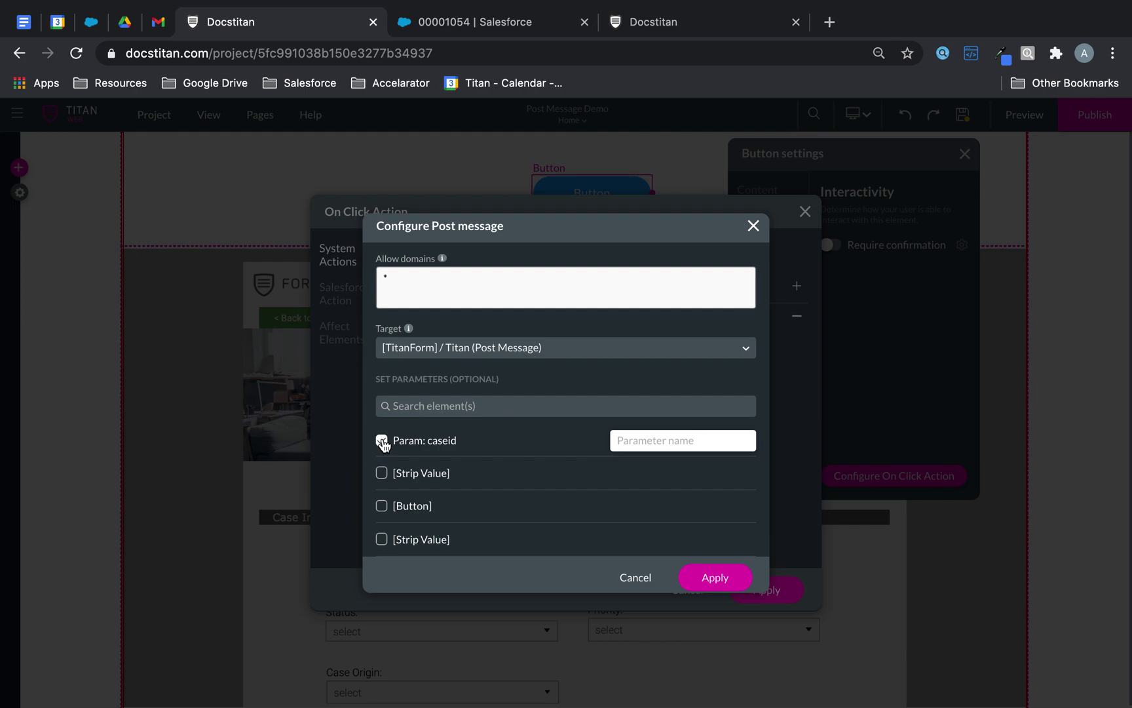
click(629, 446)
text(fld54)
click(721, 574)
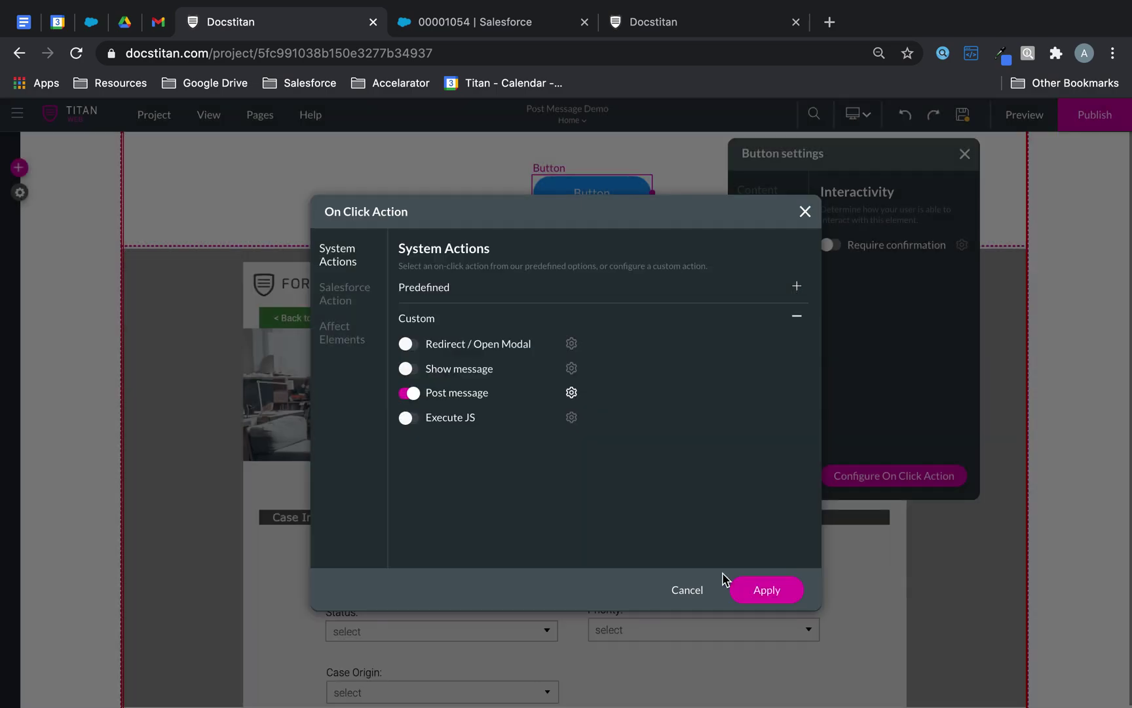
click(767, 591)
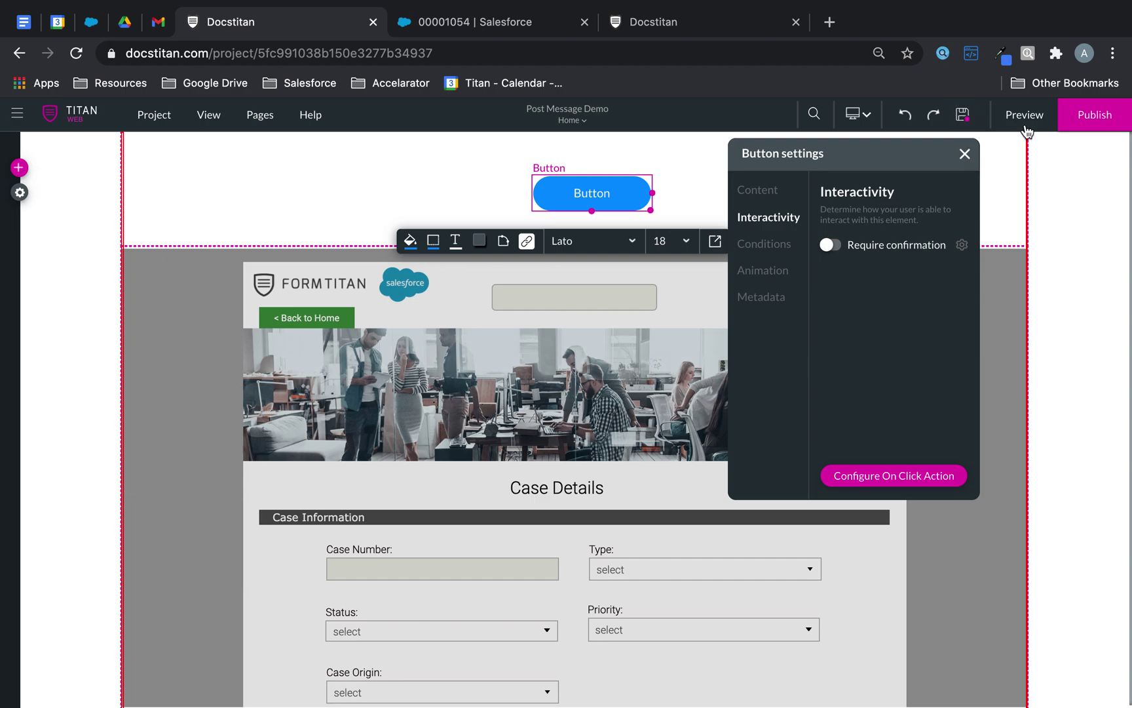
- Publish and launch the site, checking the form shows Status New, Priority High, Subject 'Titan Demo'
click(1092, 126)
click(577, 368)
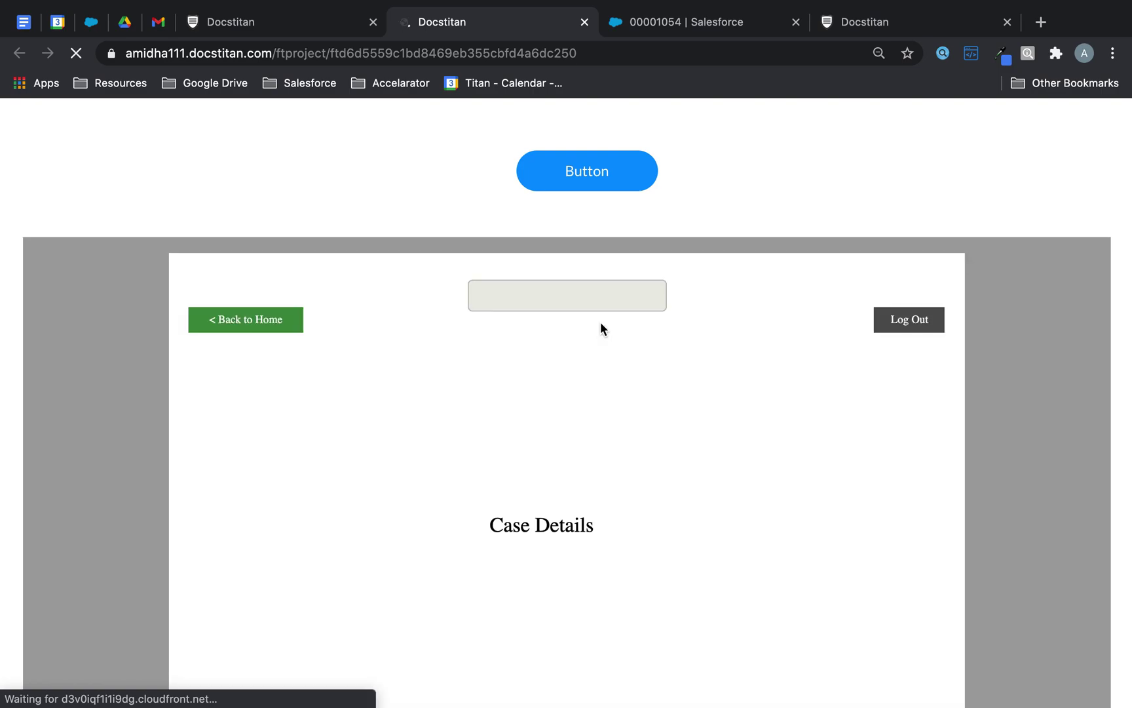
scroll(601, 322, down, 2)
scroll(600, 322, up, 1)
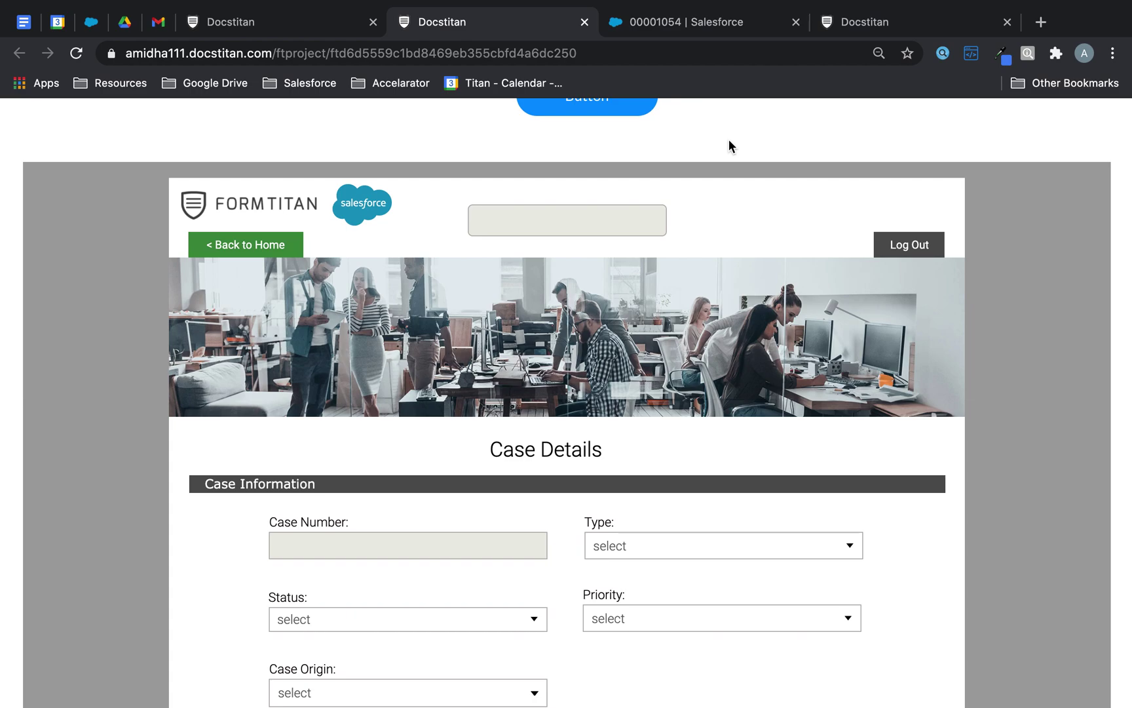
scroll(728, 140, up, 1)
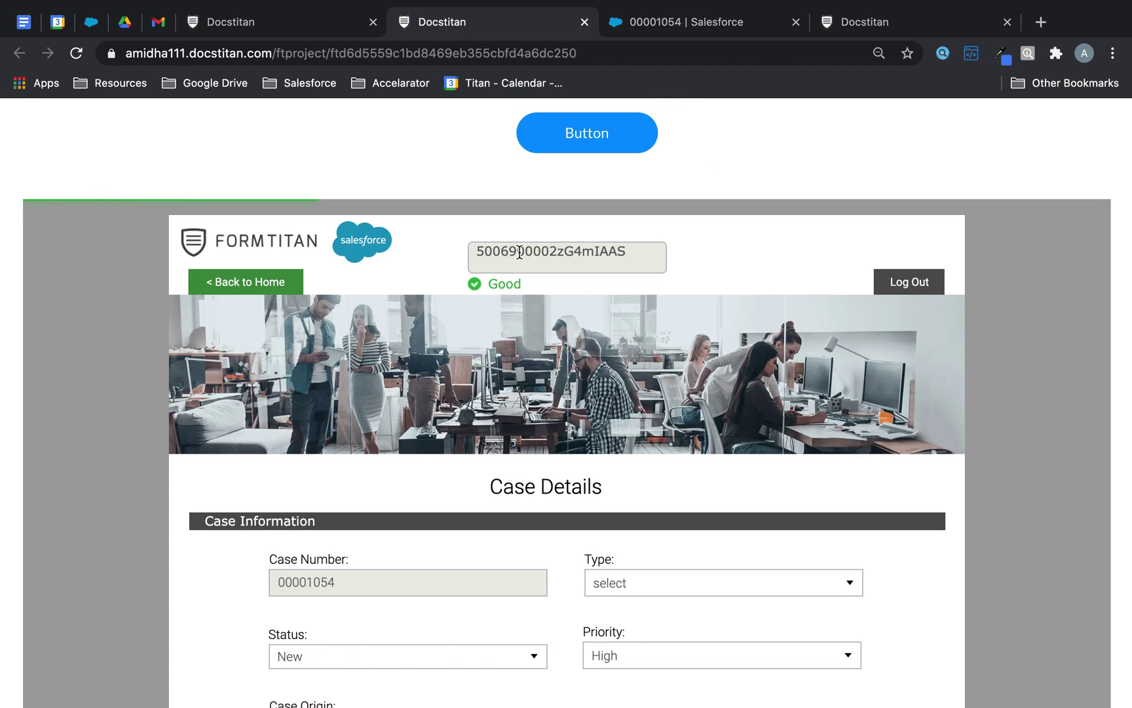
scroll(577, 399, down, 5)
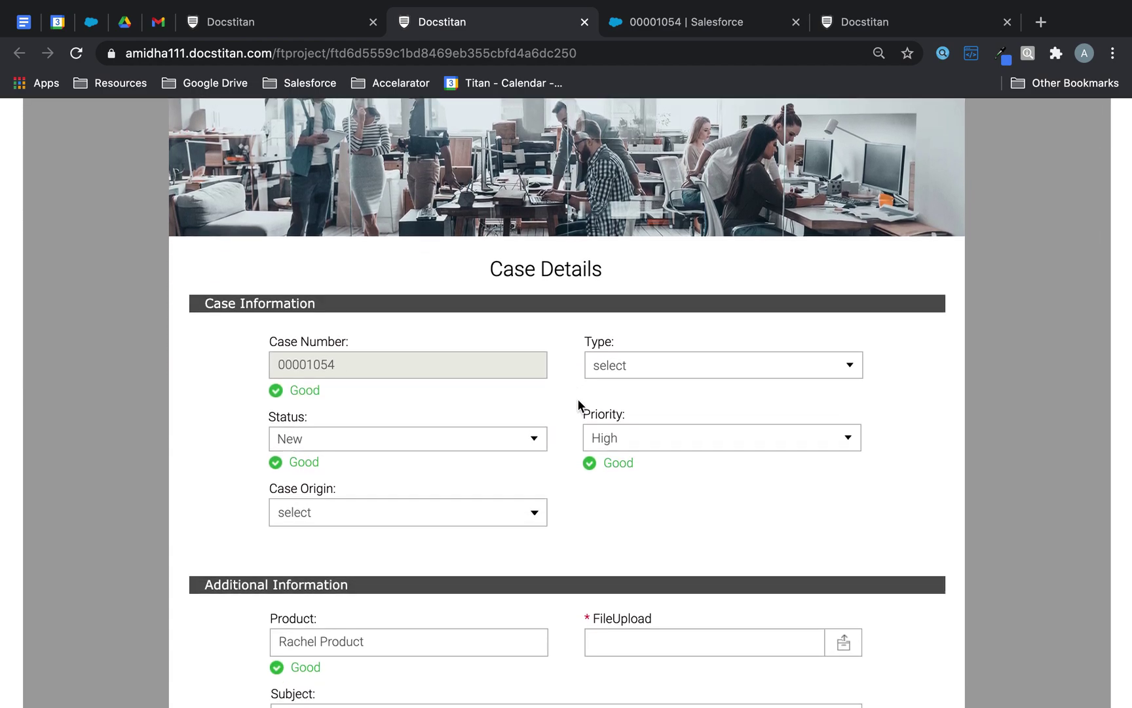
scroll(578, 399, down, 2)
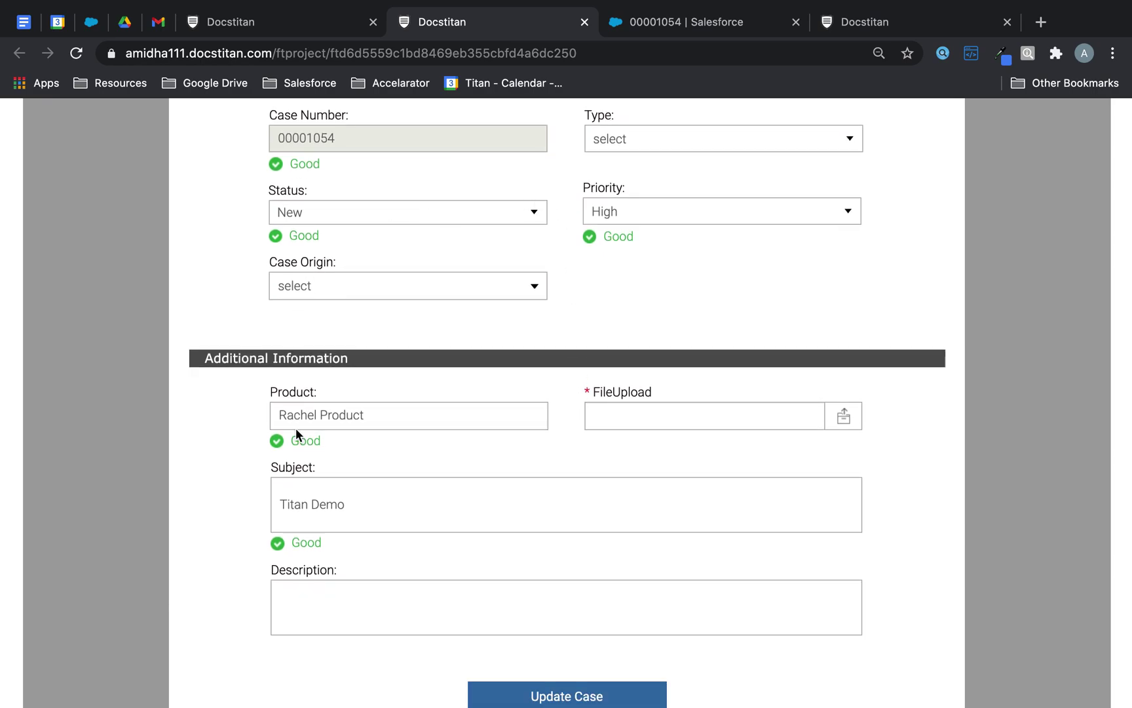
scroll(465, 390, up, 8)
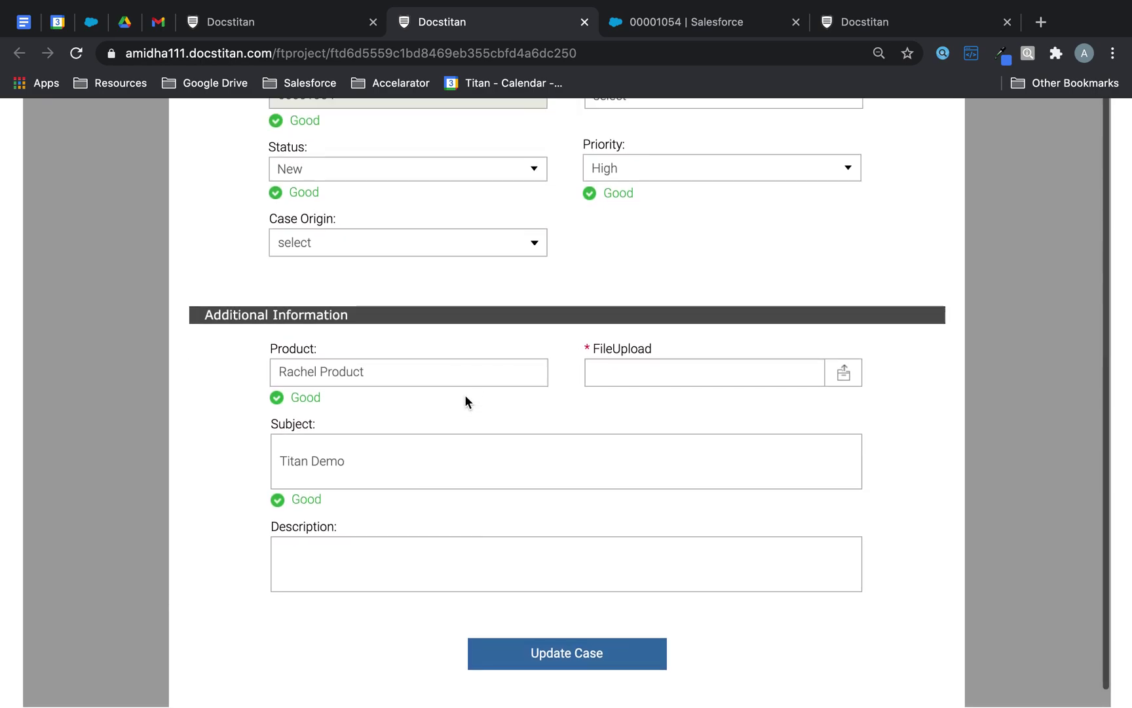